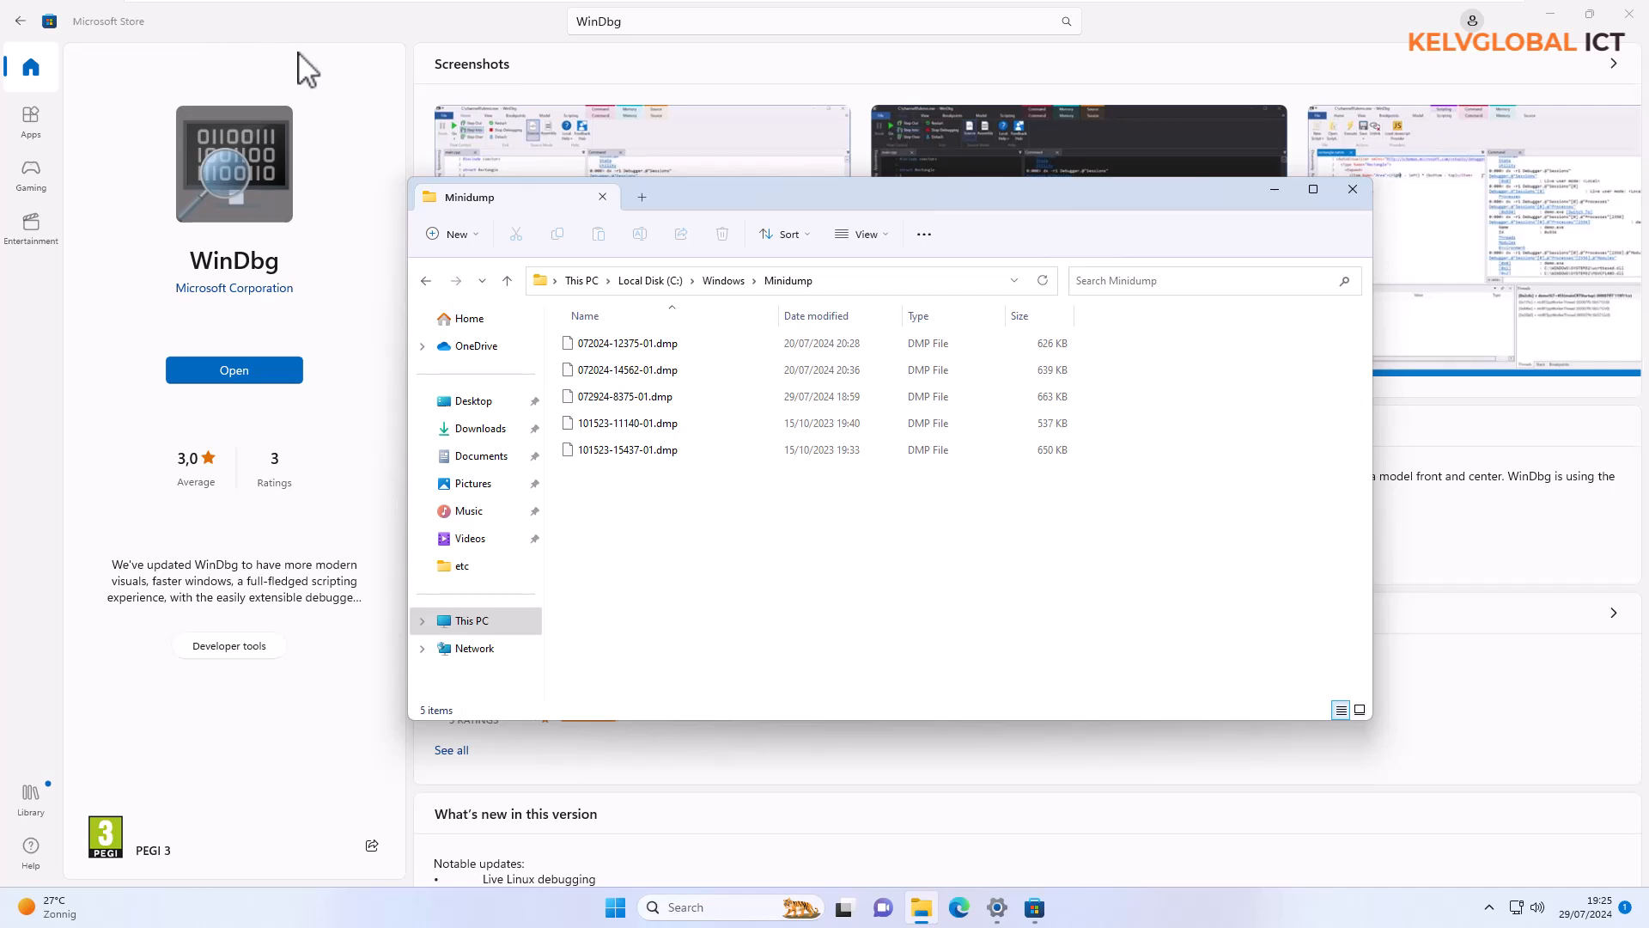
Open the Windows search.
left_click(672, 26)
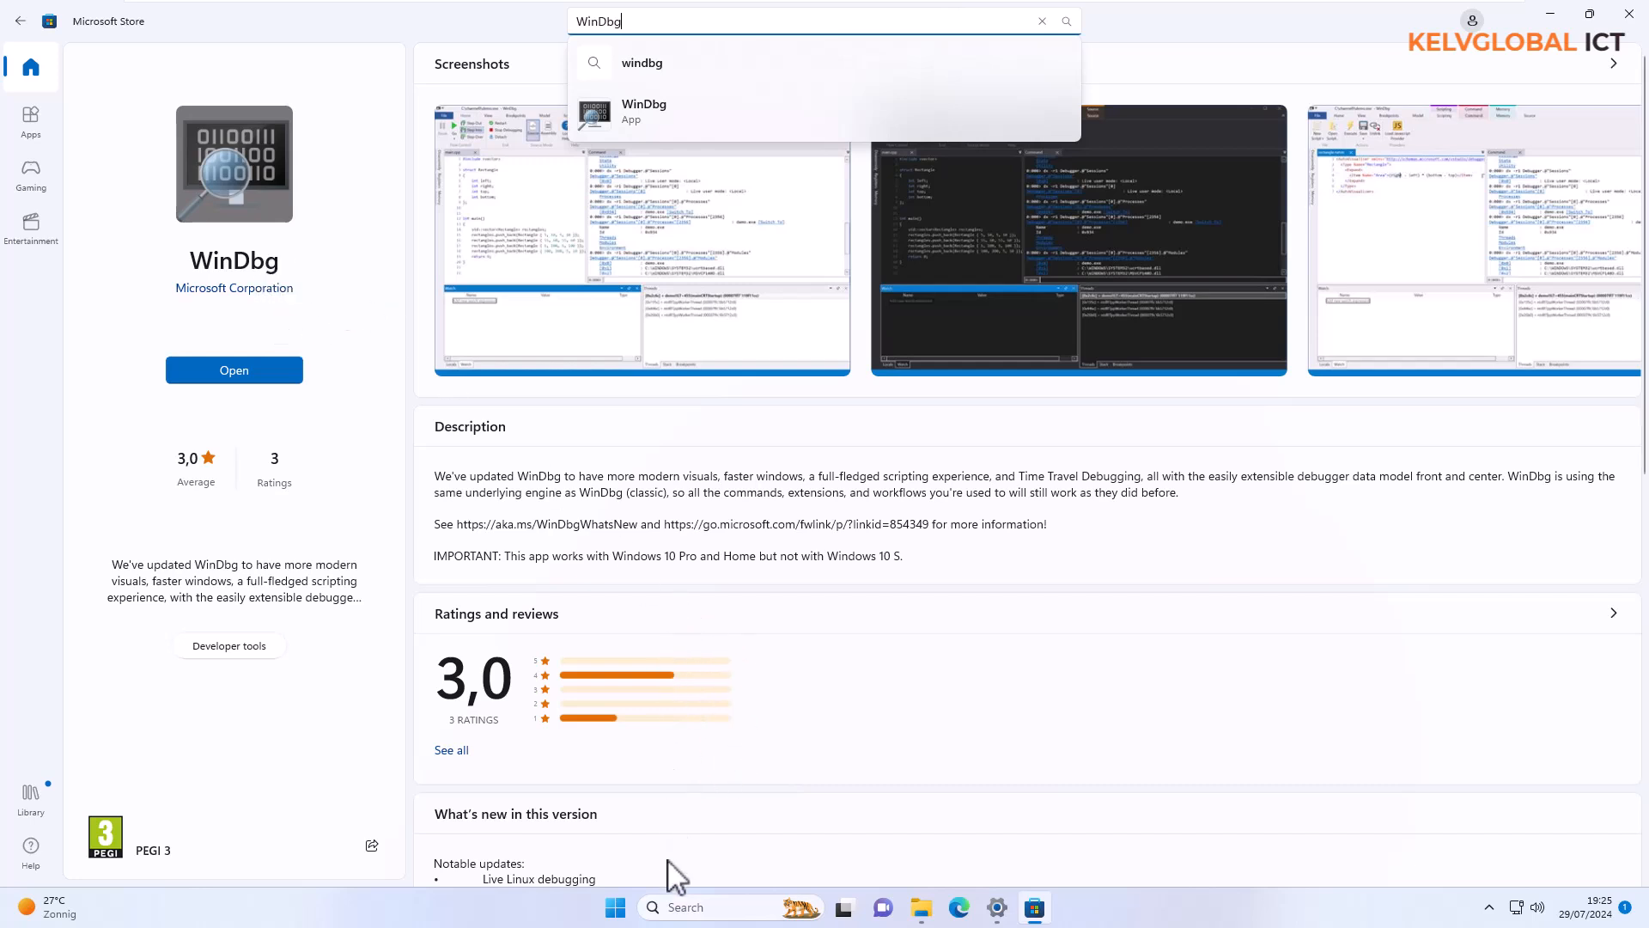
left_click(667, 906)
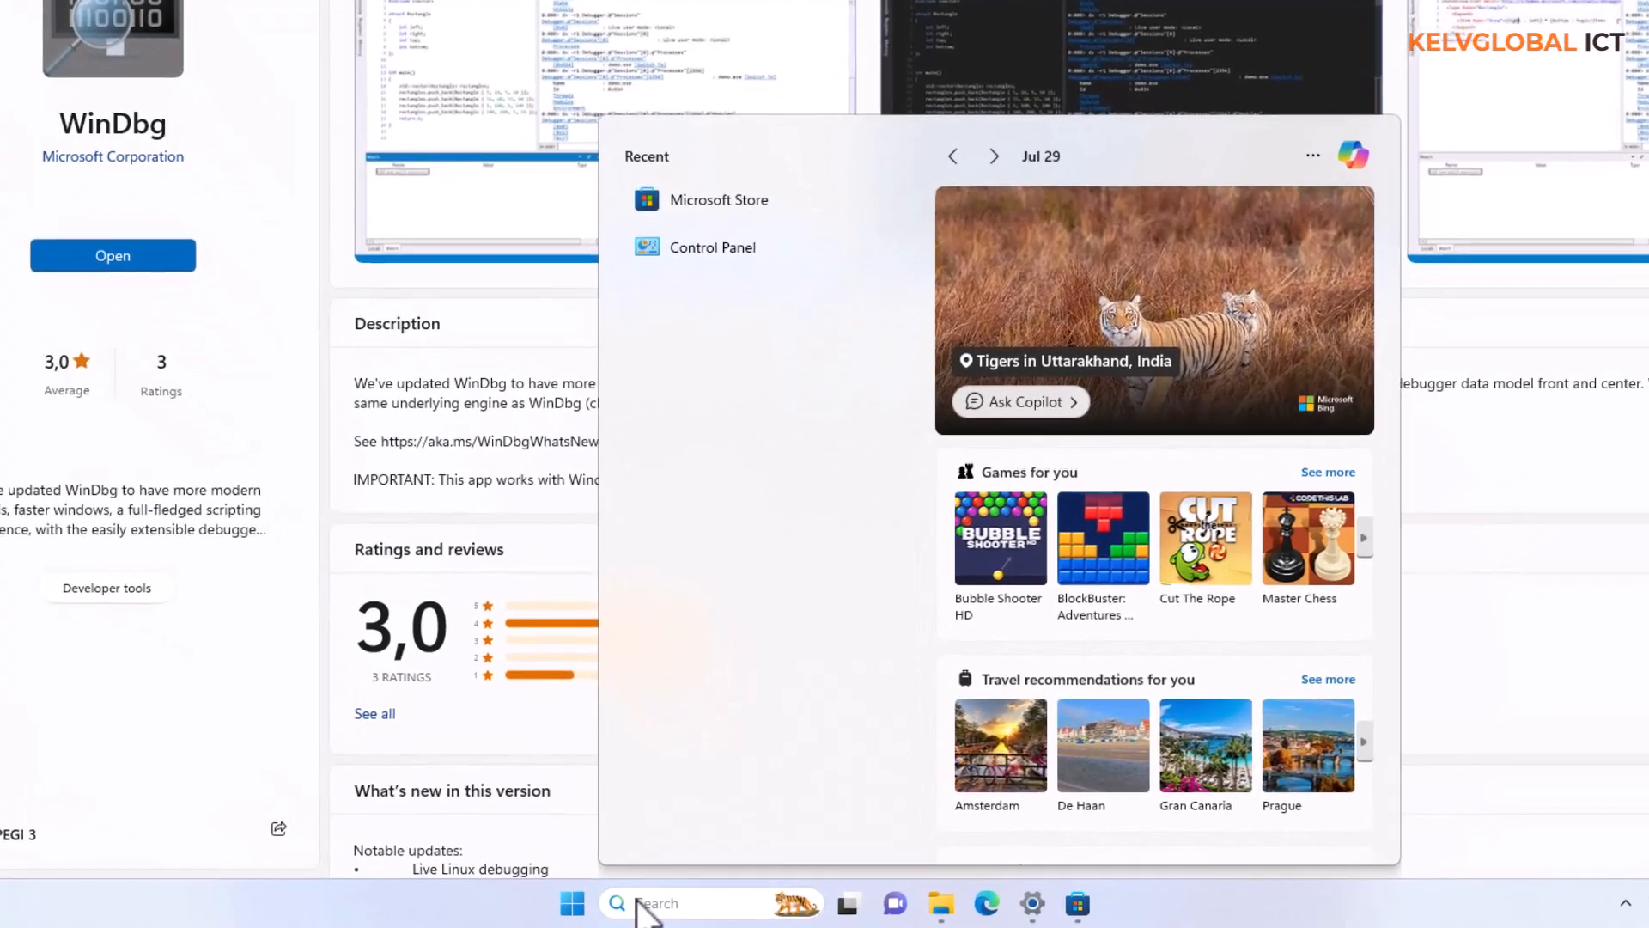
type("win")
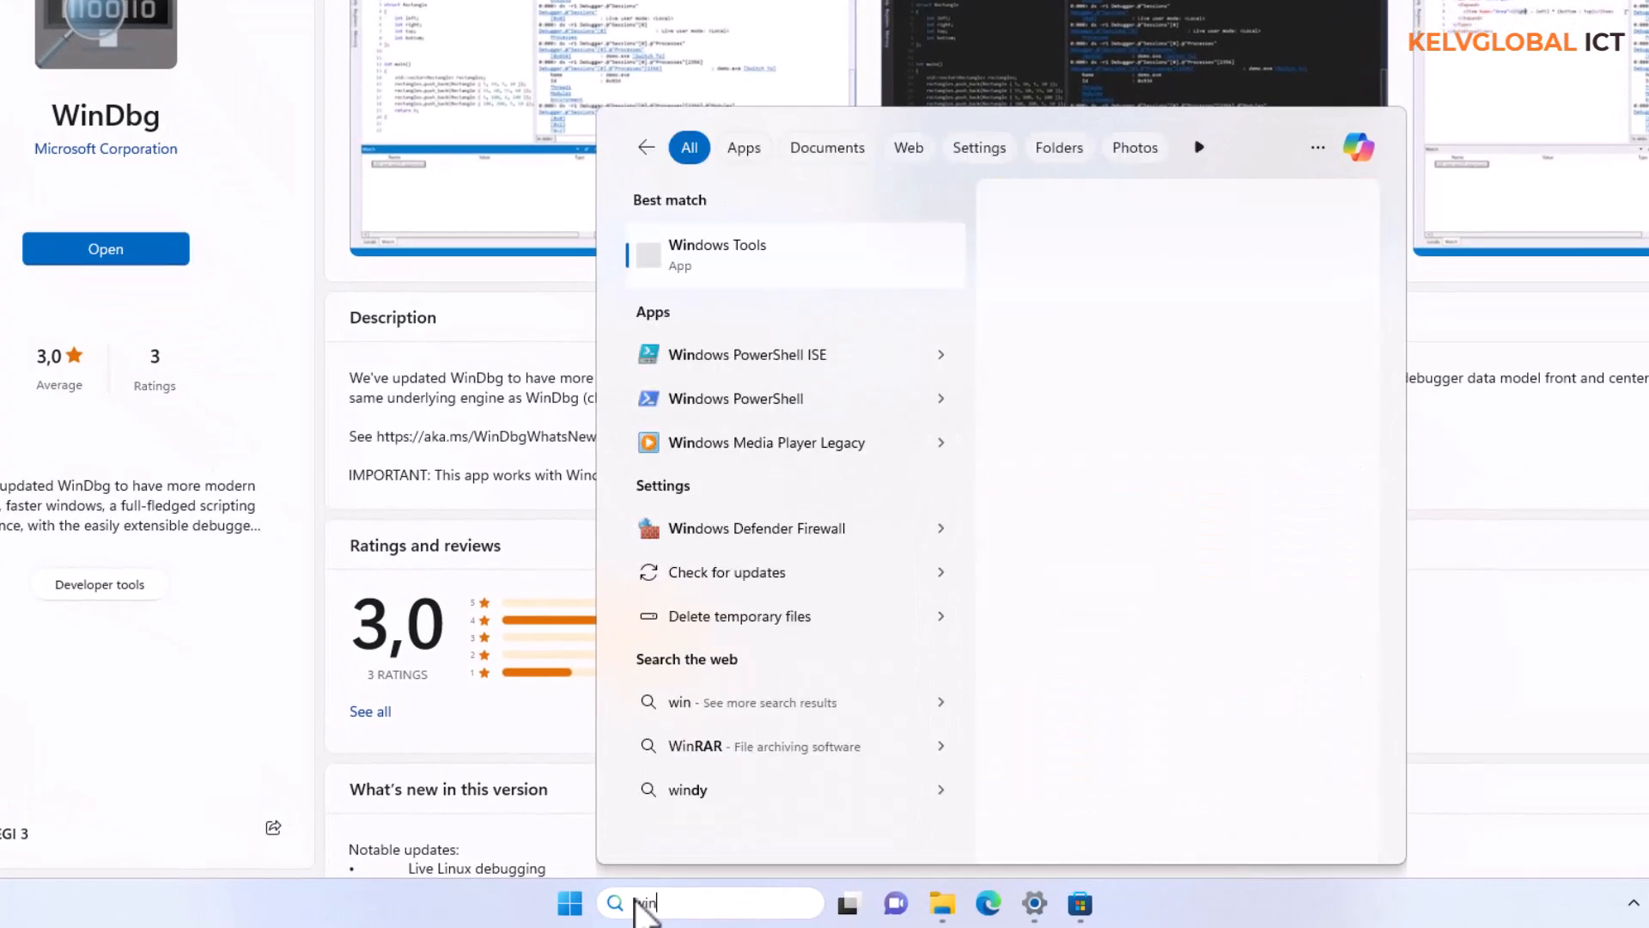
type("dg")
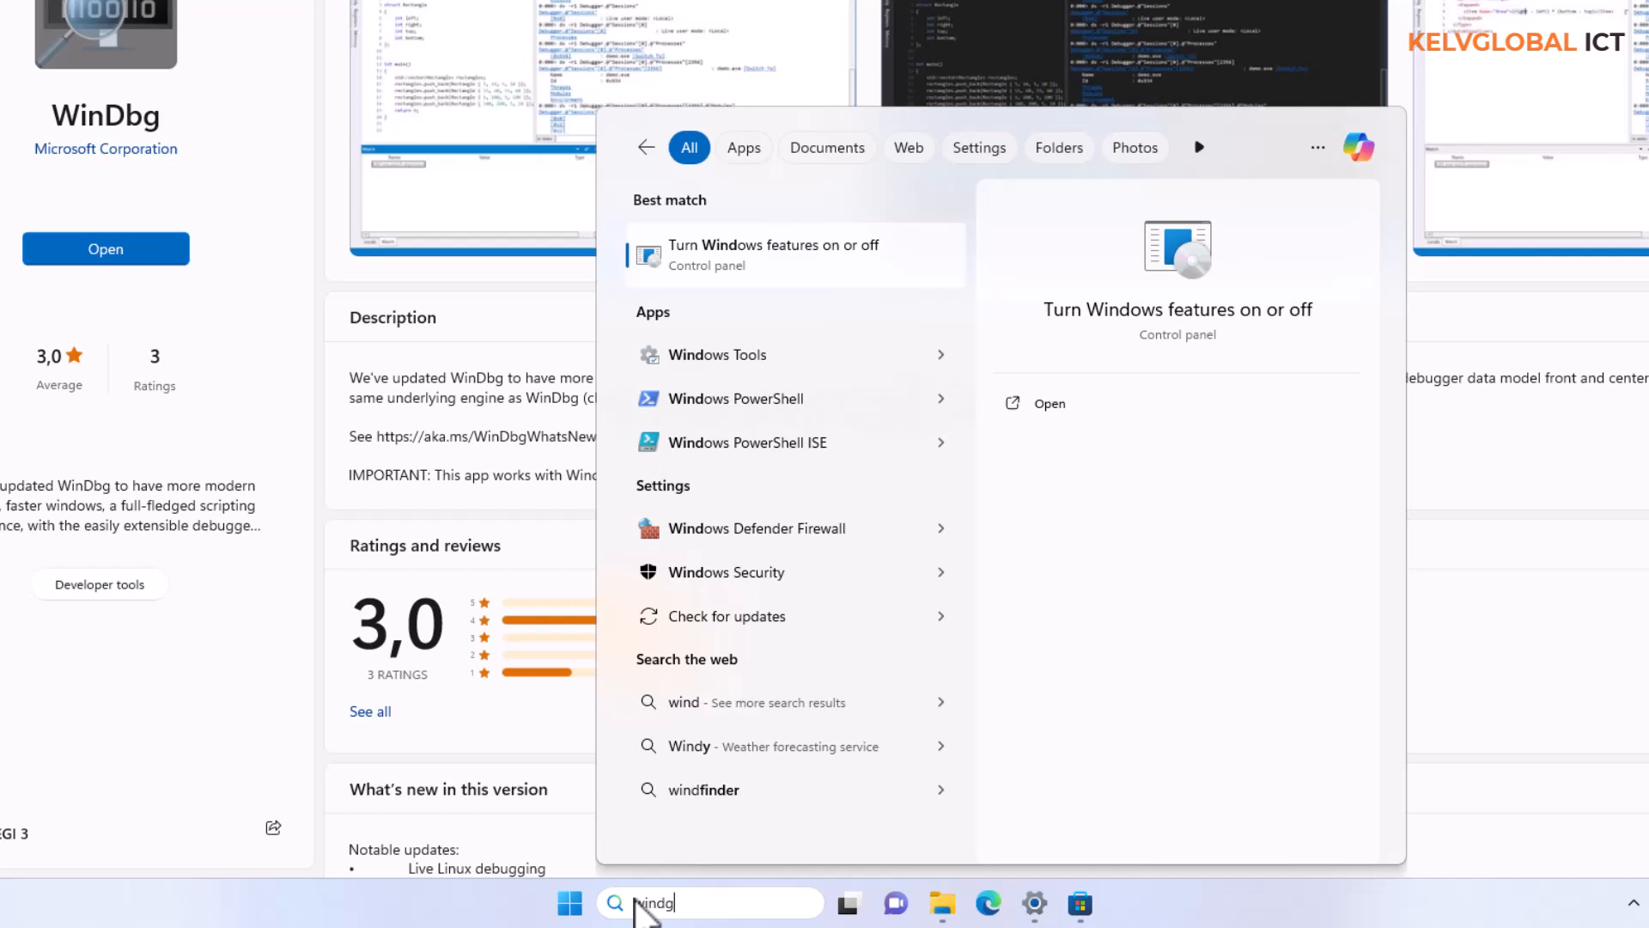
type("p")
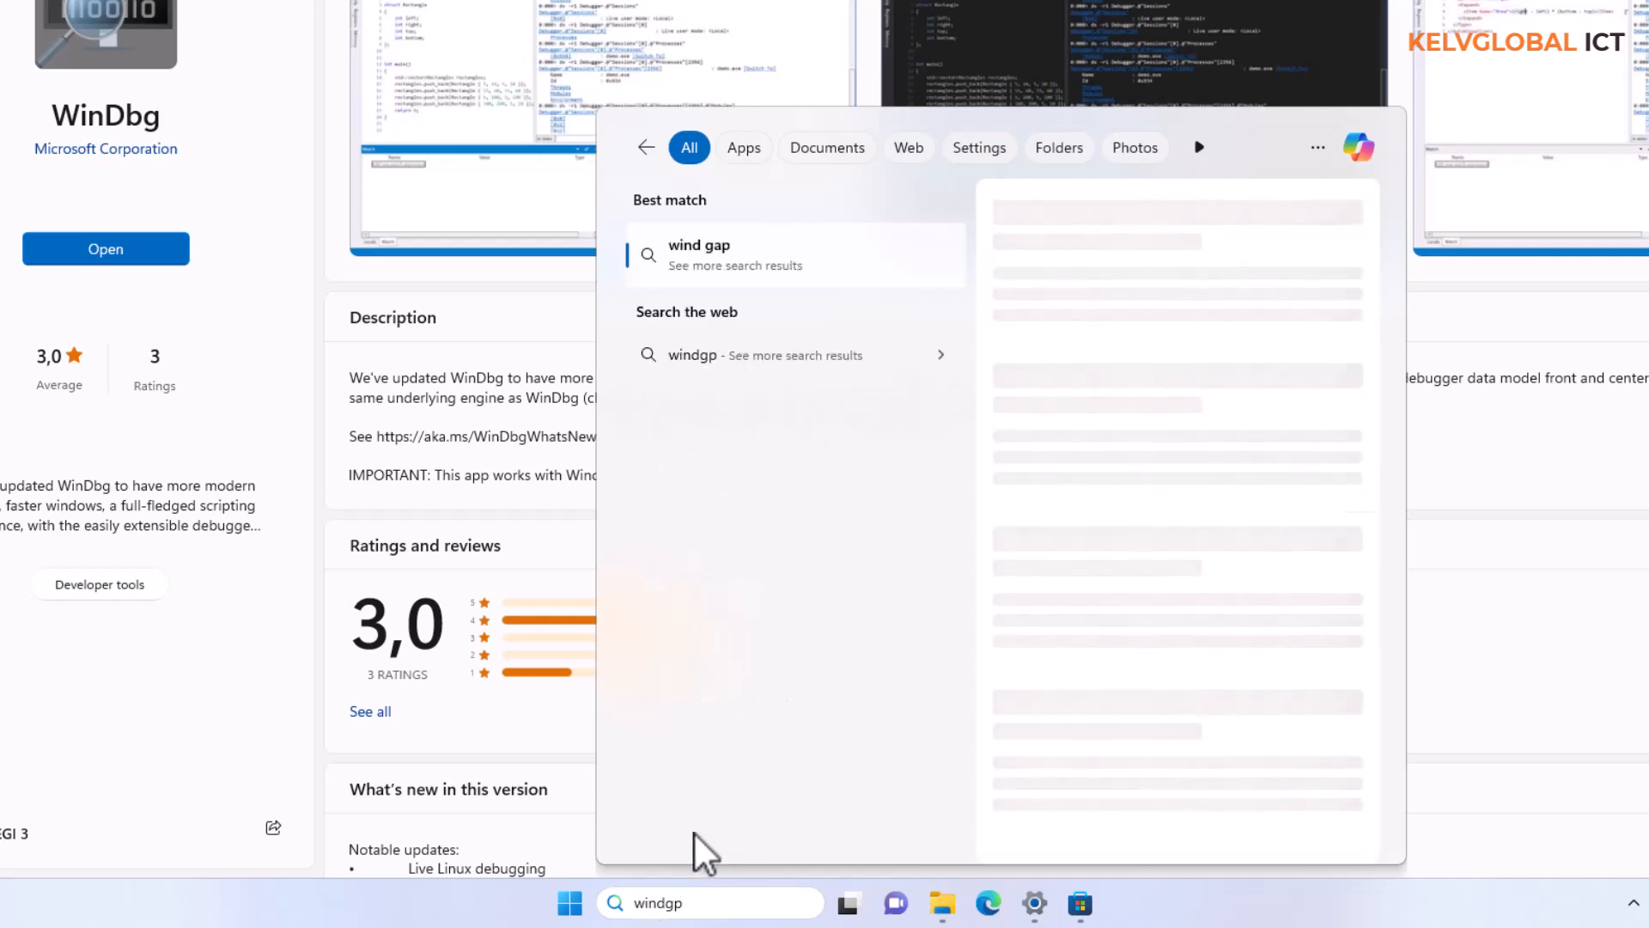
key("BackSpace")
key("BackSpace")
key("BackSpace")
key("BackSpace")
key("BackSpace")
key("BackSpace")
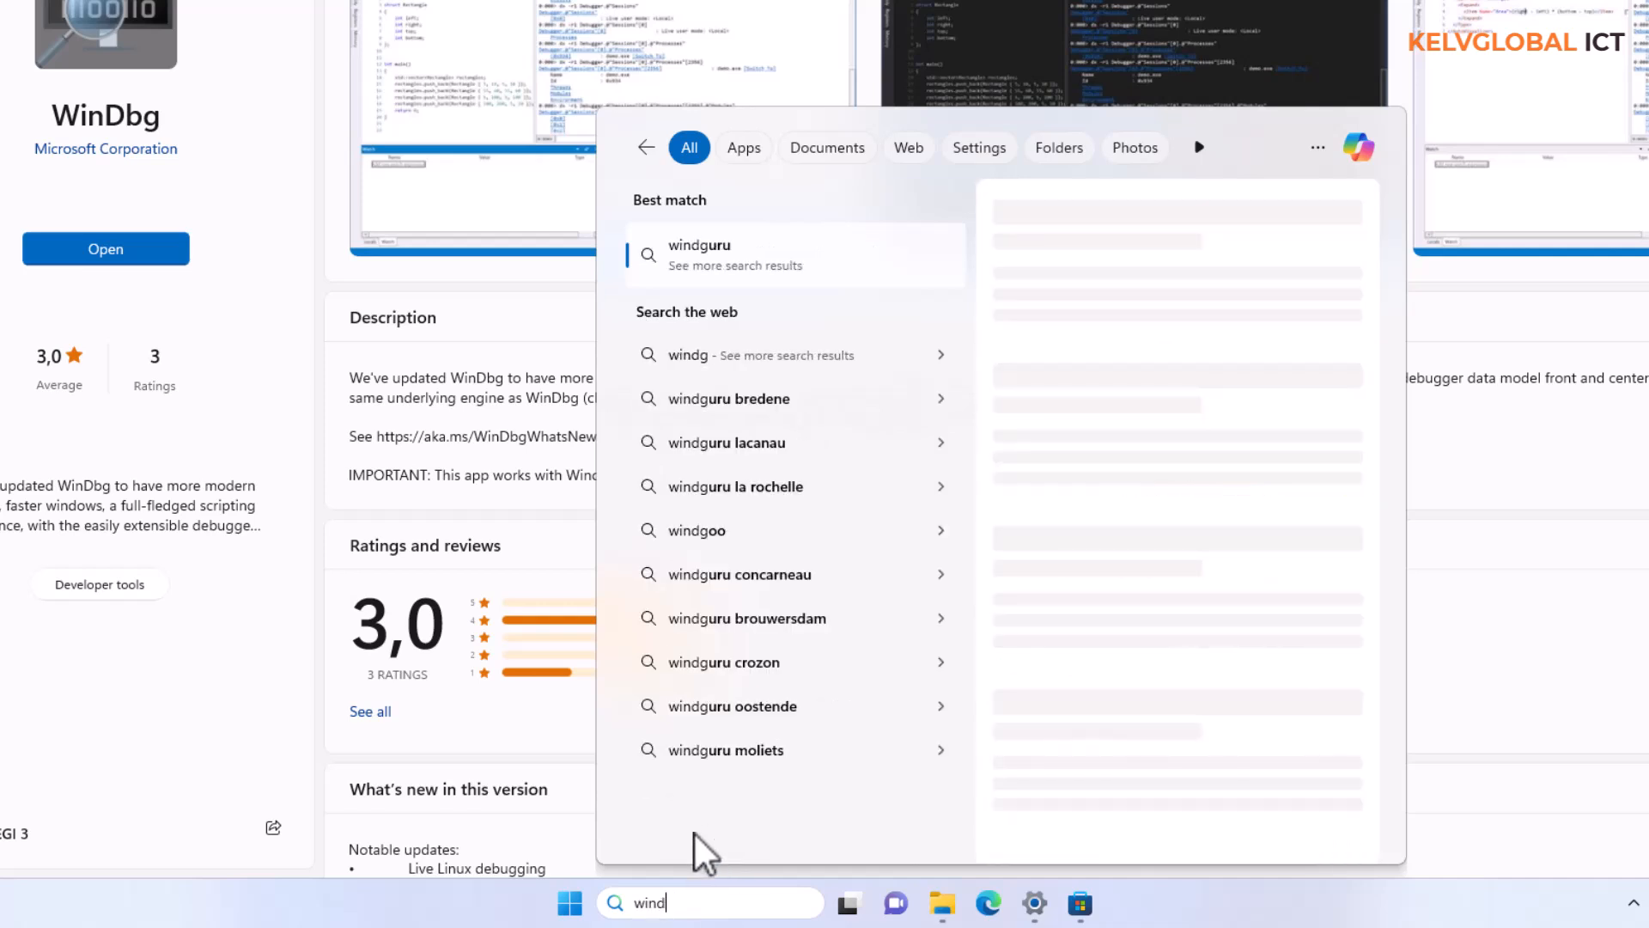
Search Windows for "Windbg" and run the WinDbg app as administrator, allowing it to make changes to the device.
type("W>in")
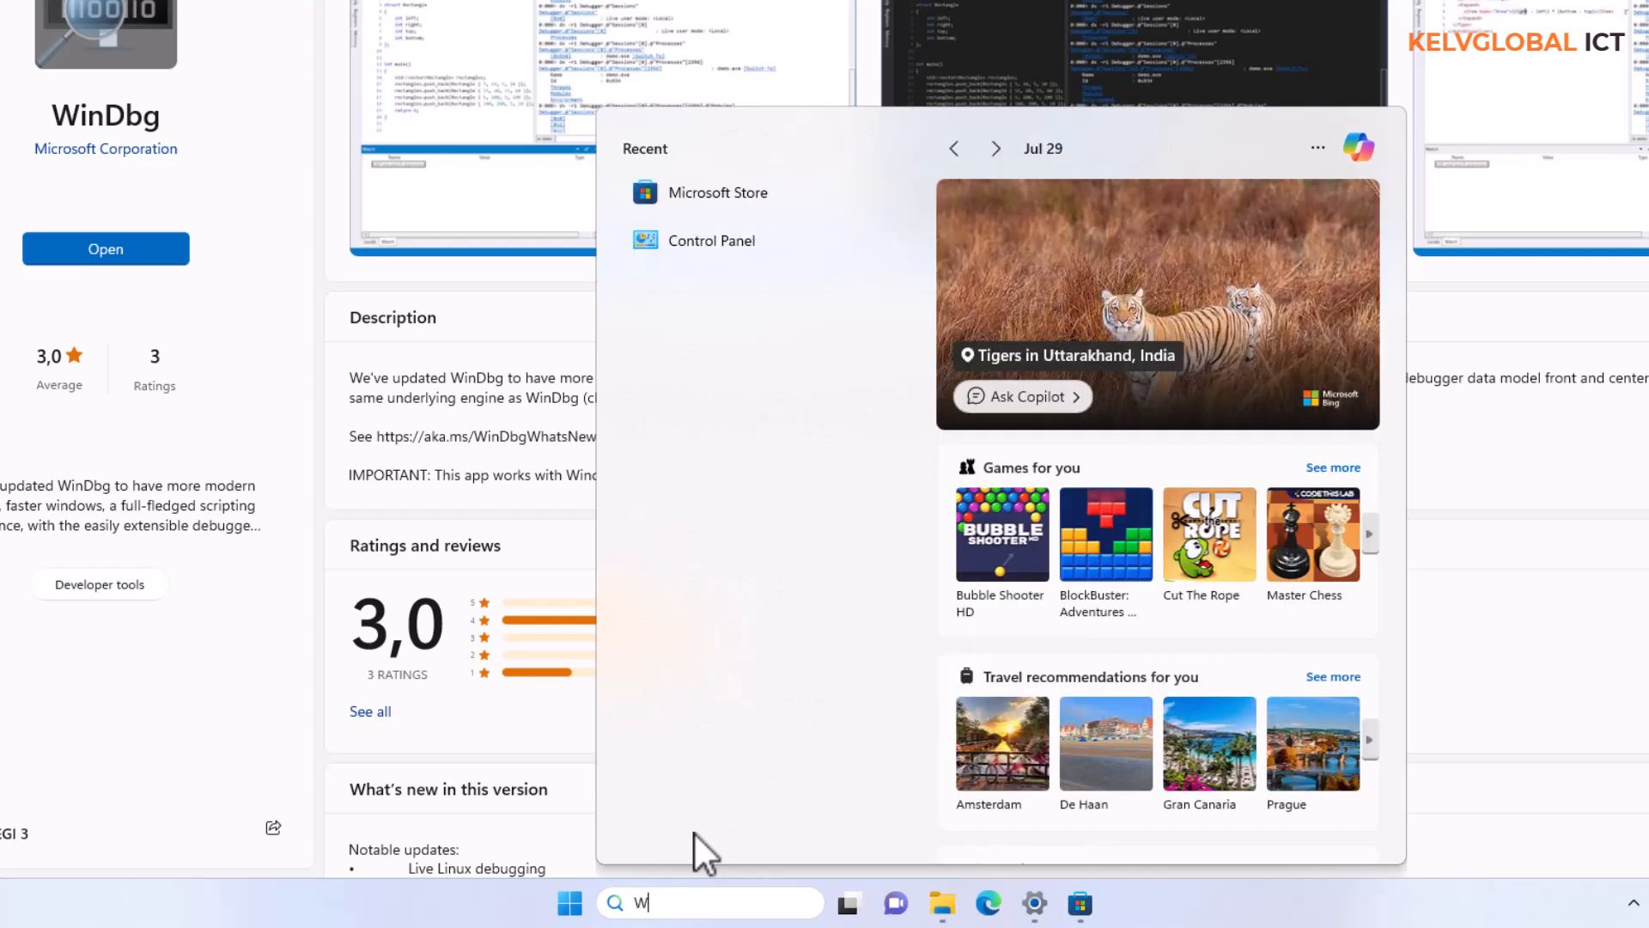
key("BackSpace")
key("BackSpace")
key("BackSpace")
type("indbg")
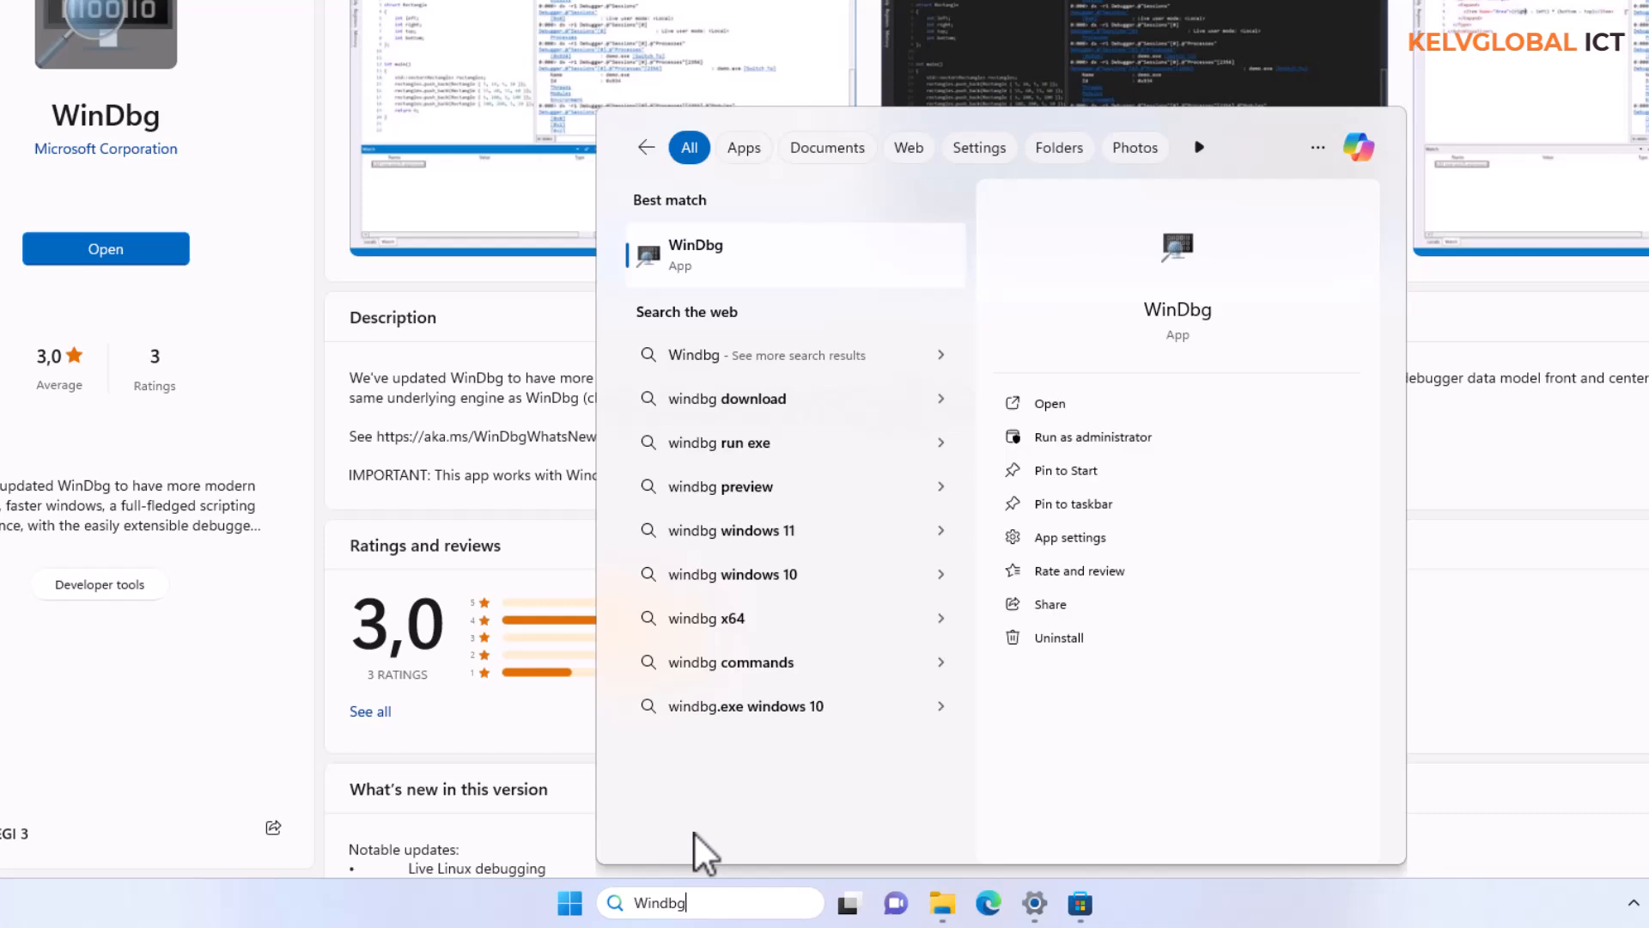
right_click(714, 256)
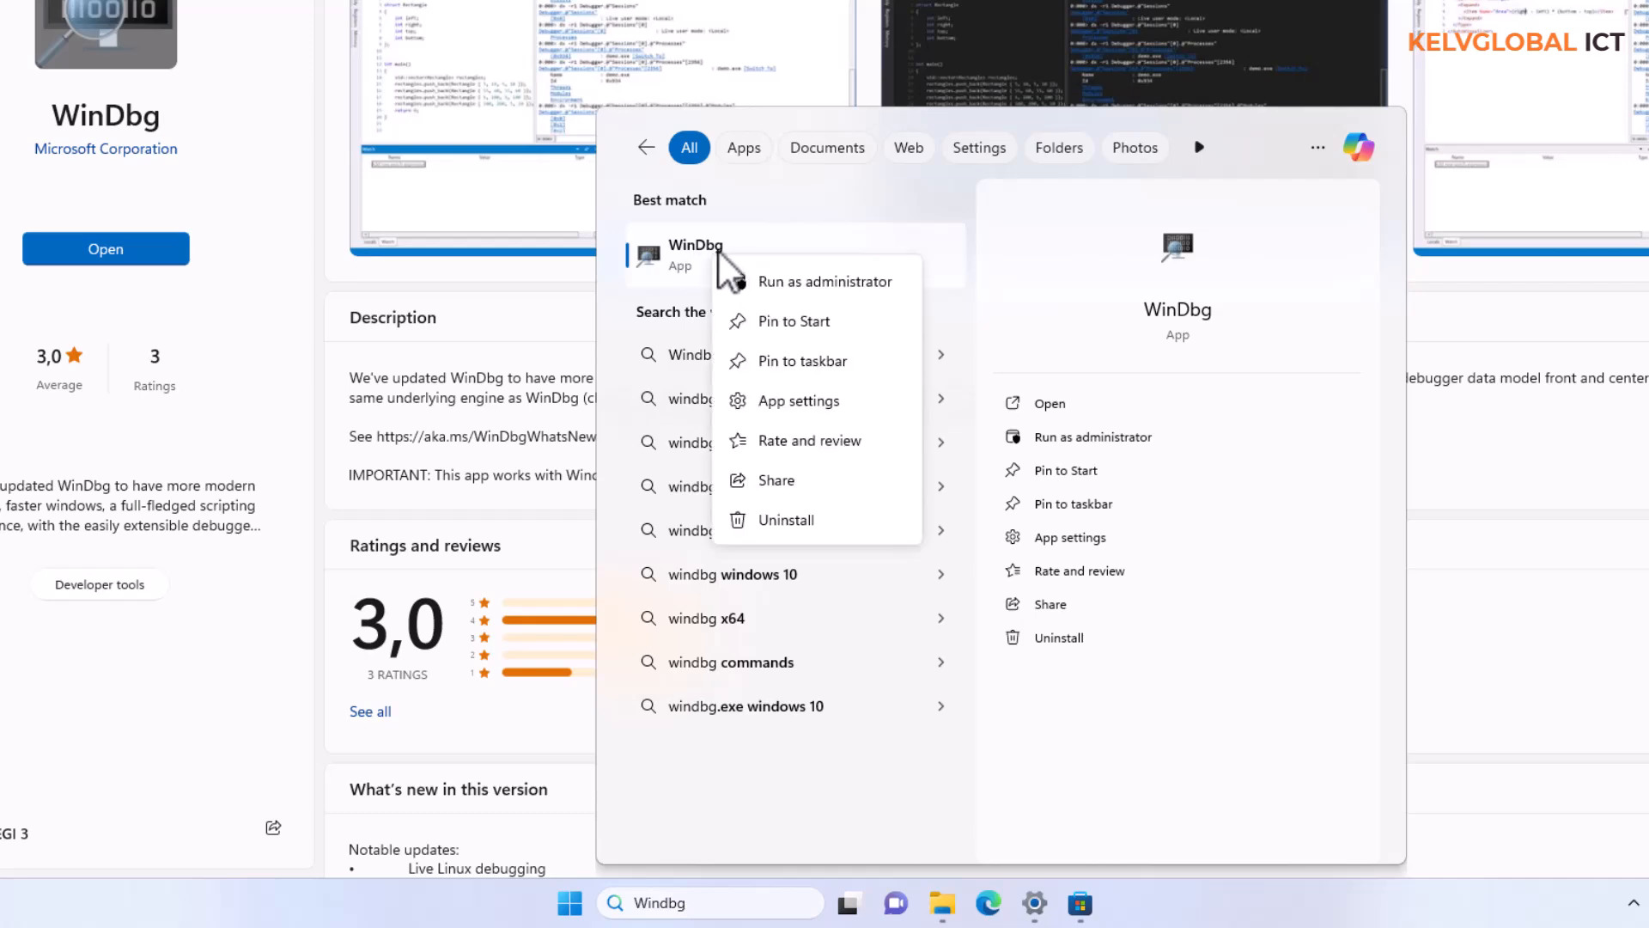
left_click(807, 287)
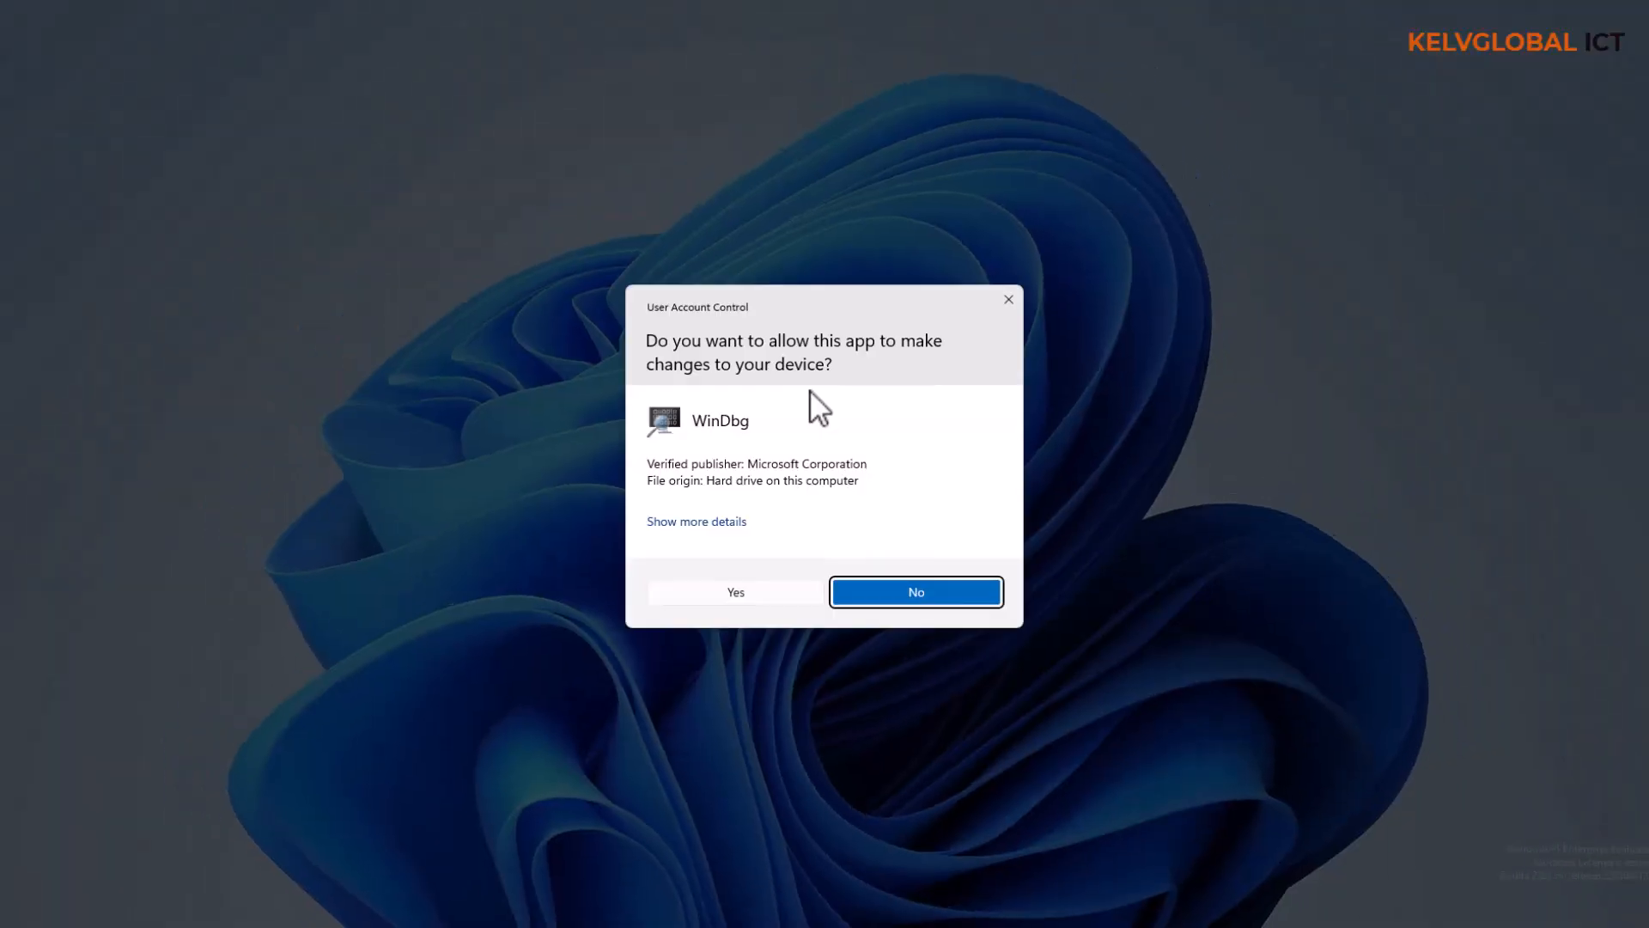
left_click(767, 601)
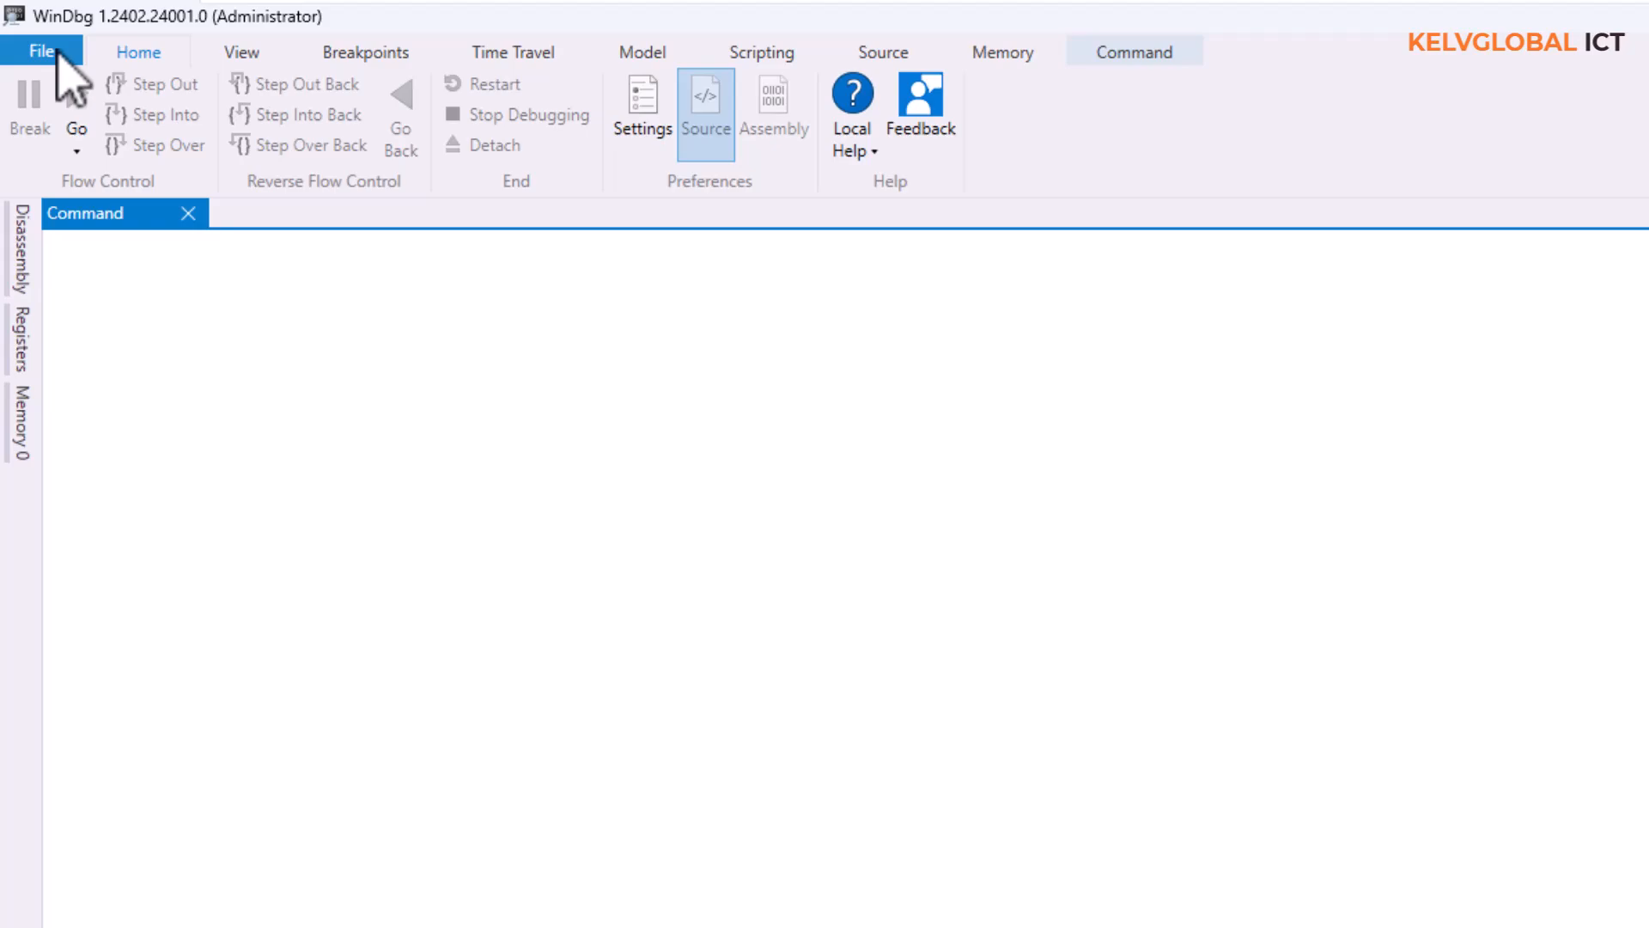
left_click(53, 54)
left_click(53, 55)
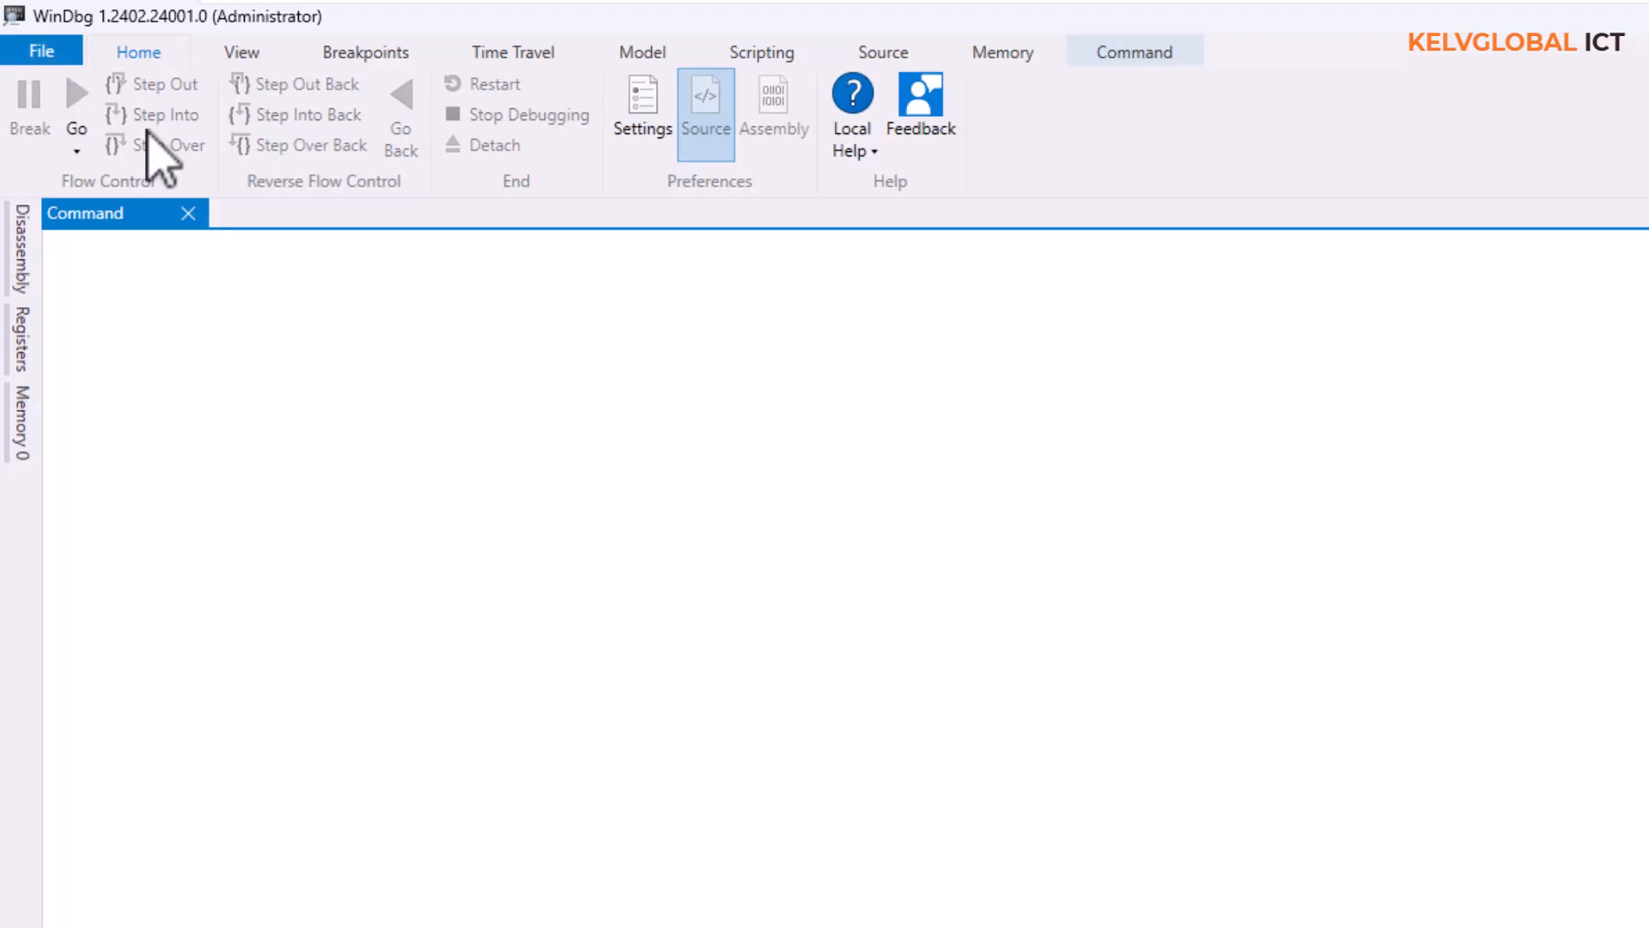
left_click(53, 51)
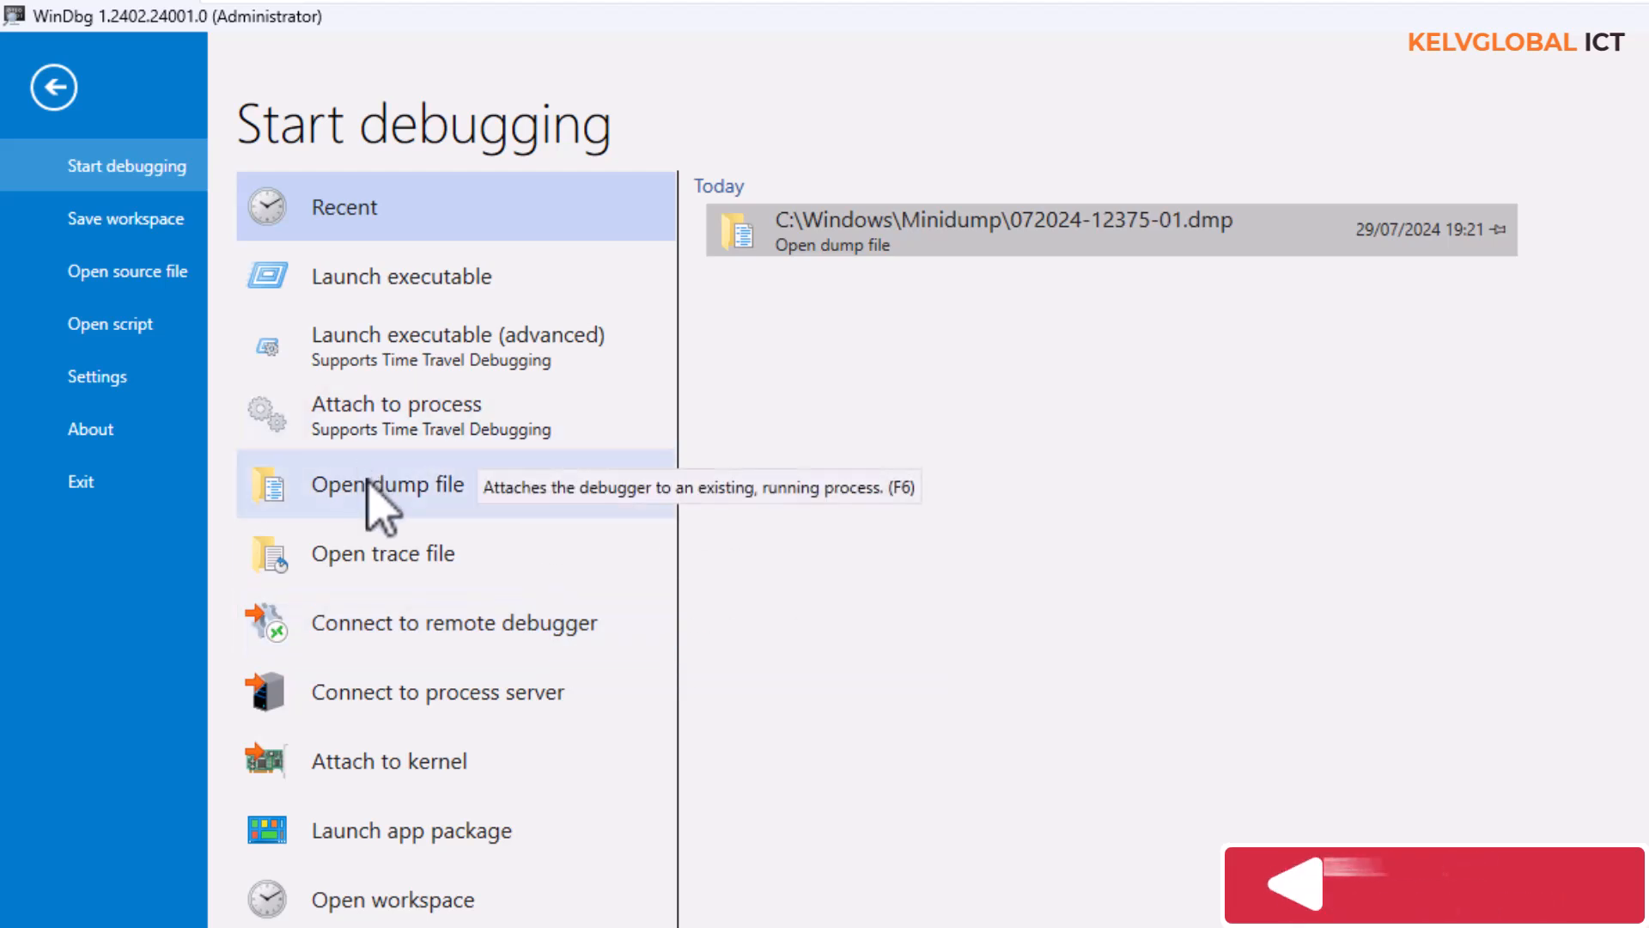
left_click(421, 513)
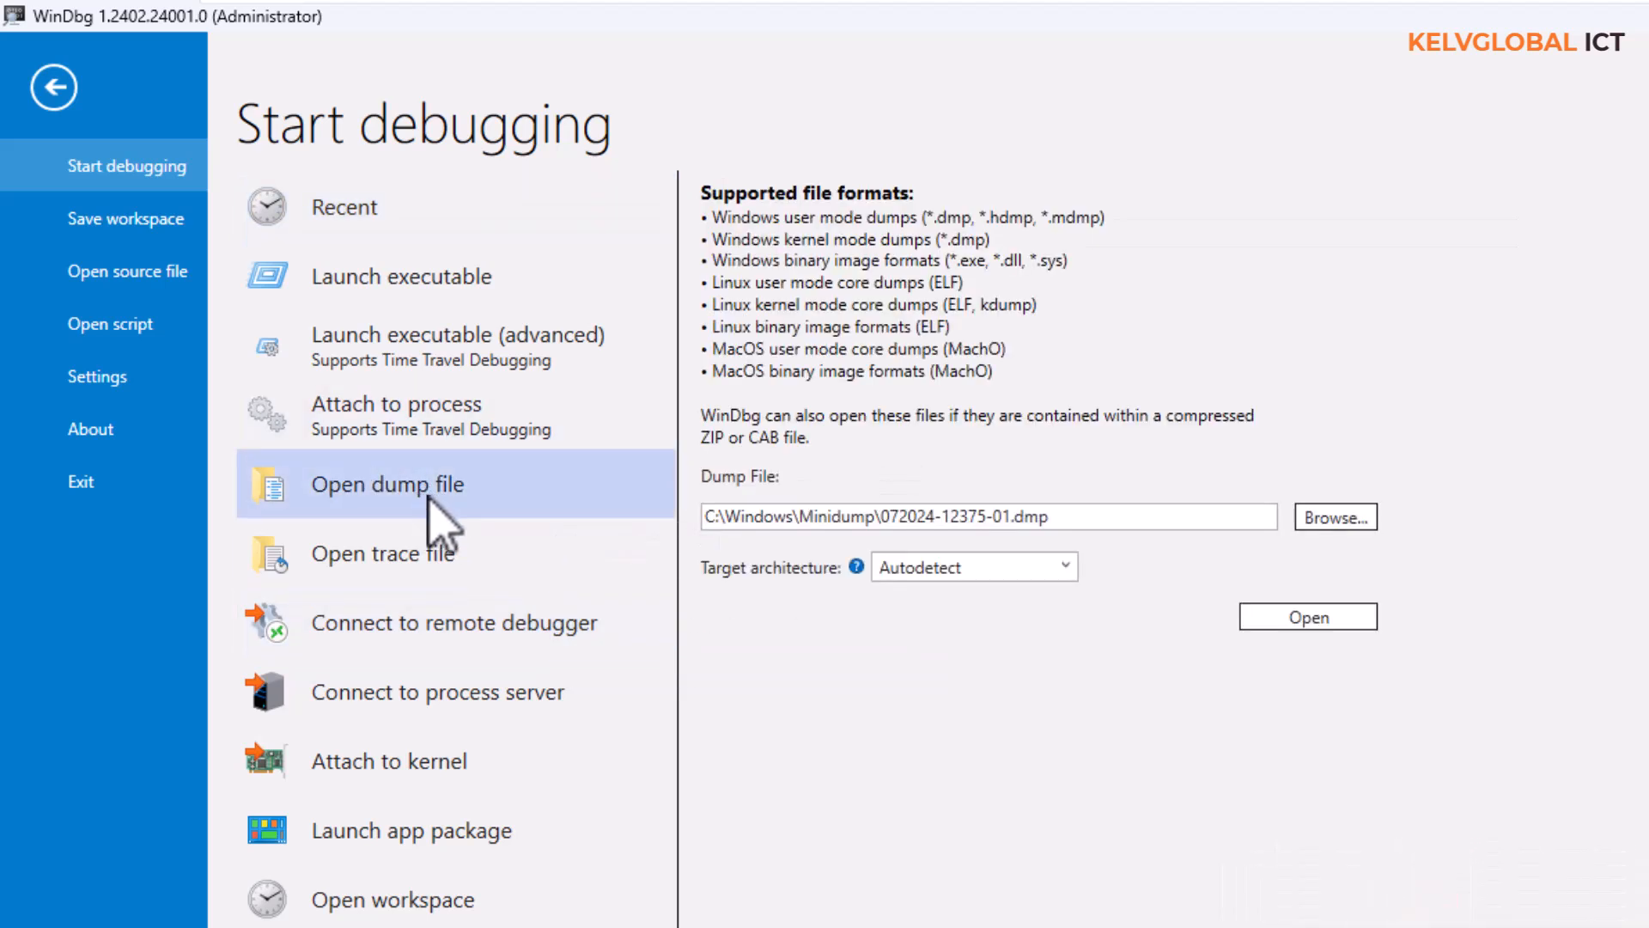
left_click(1322, 519)
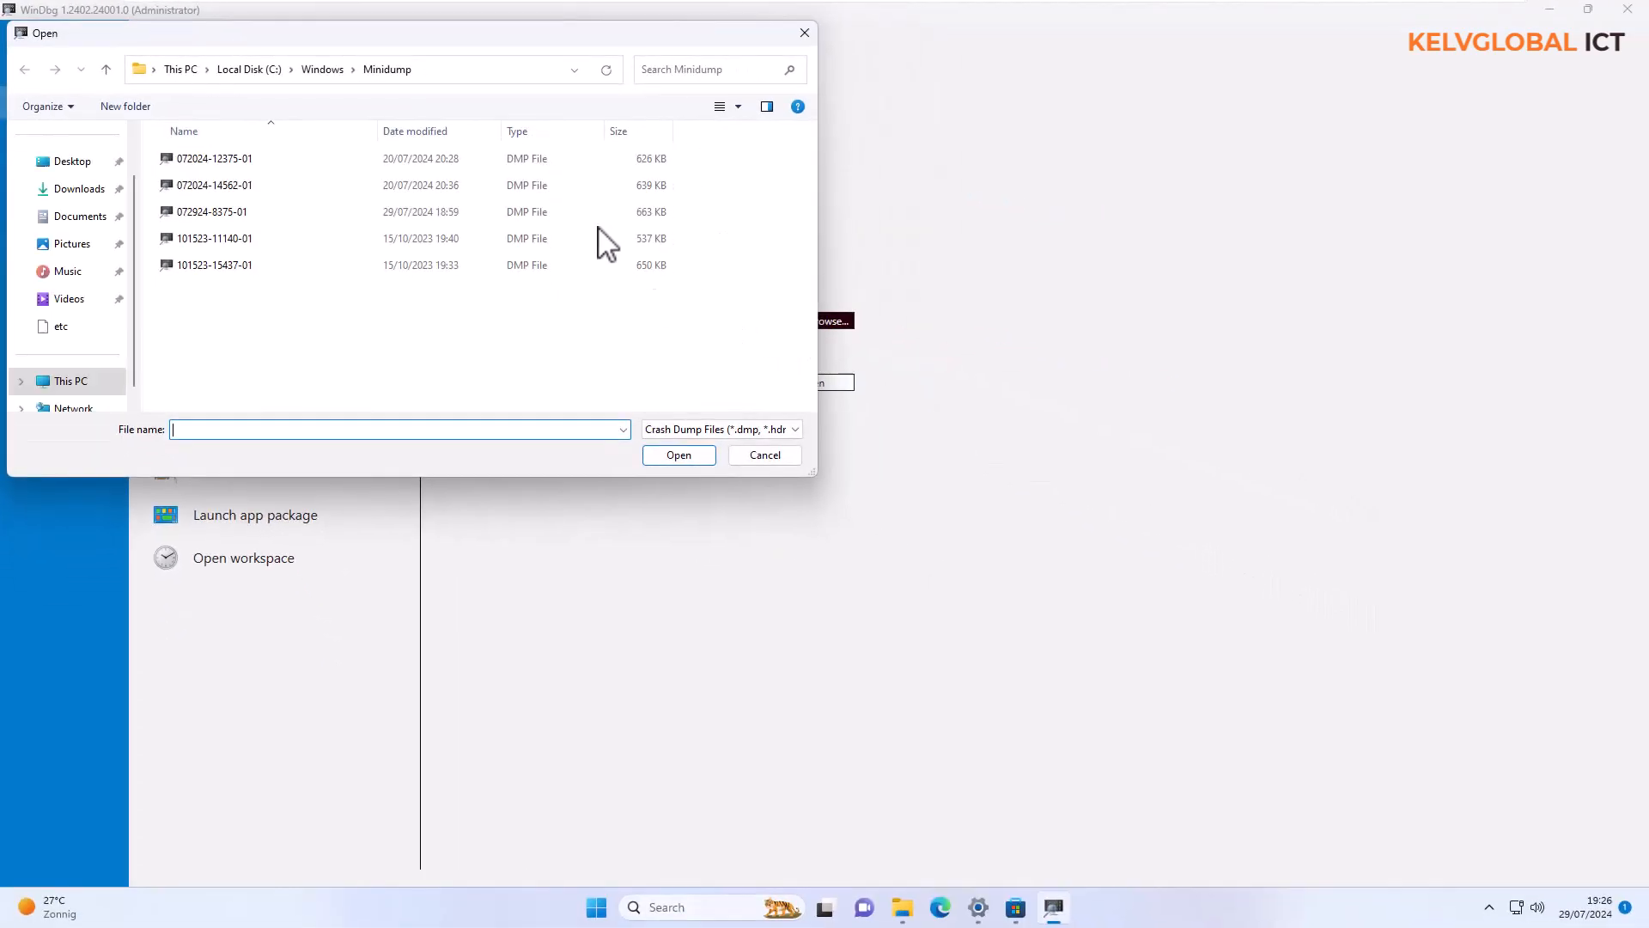
left_click(216, 187)
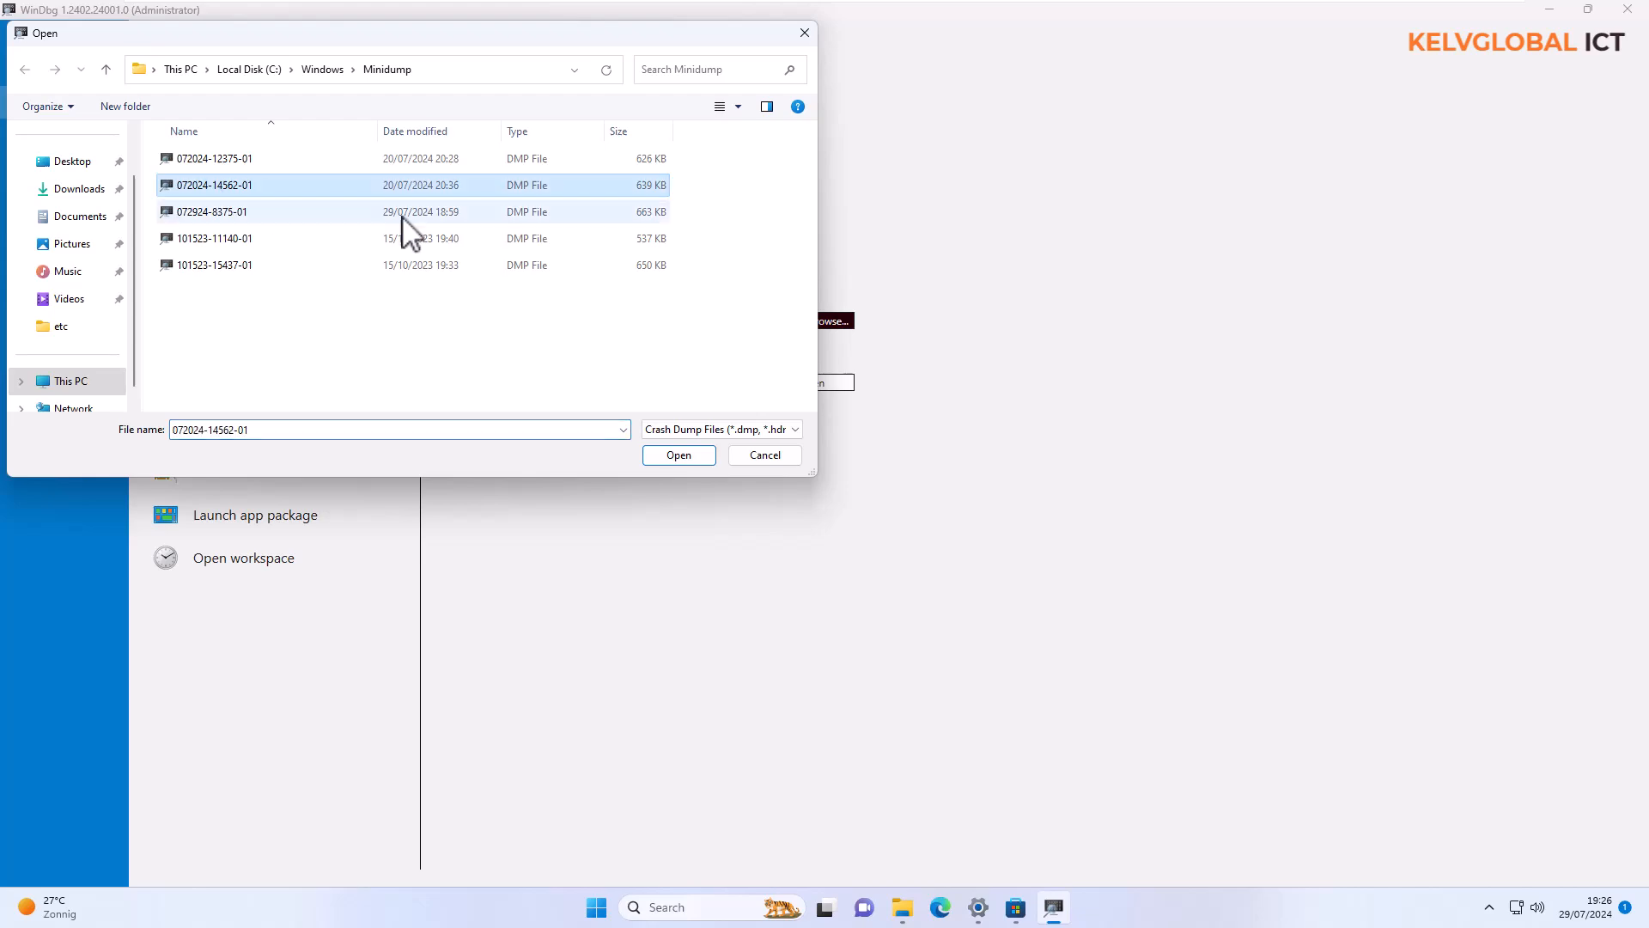
left_click(679, 455)
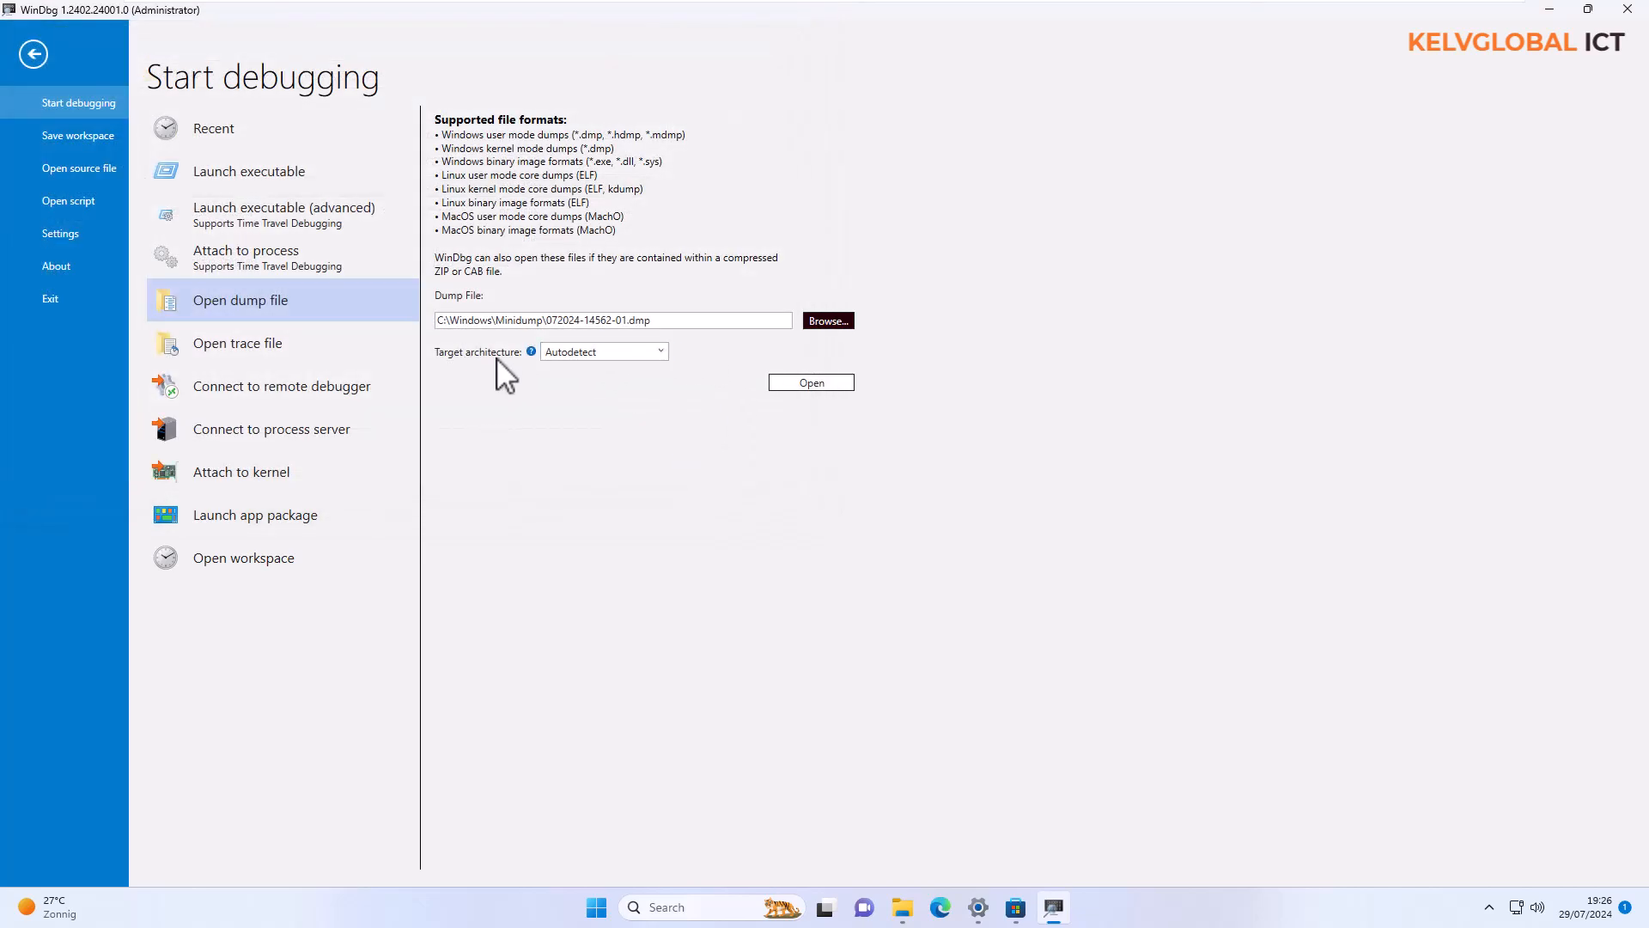
Set the target architecture to Autodetect and open the selected dump file.
left_click(653, 352)
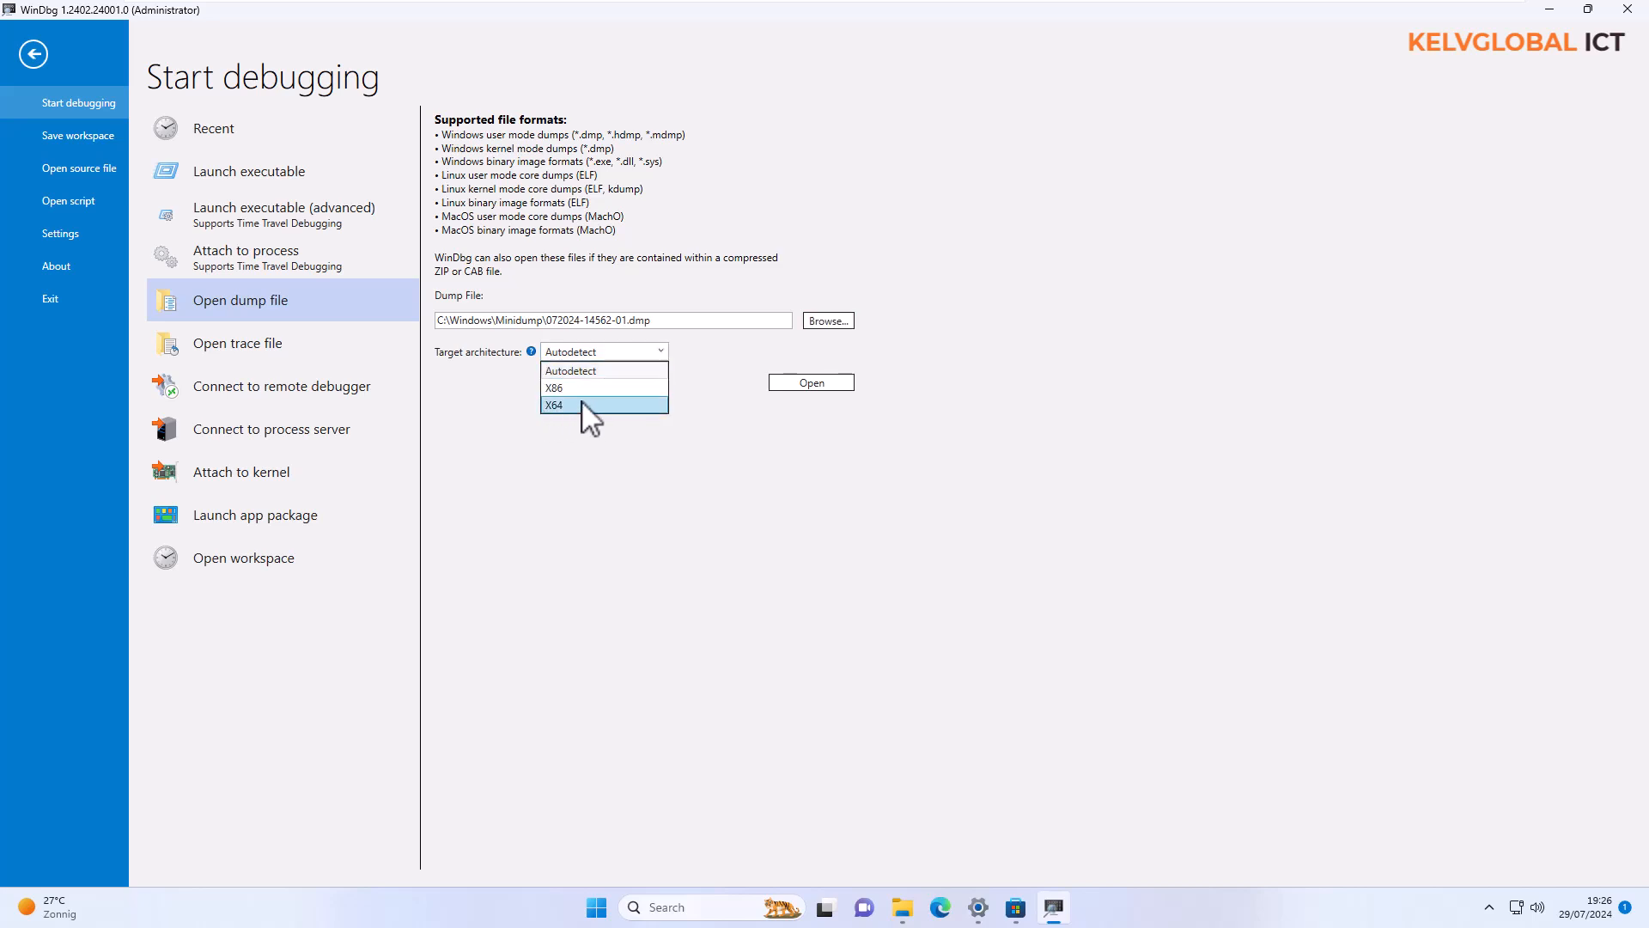
left_click(592, 372)
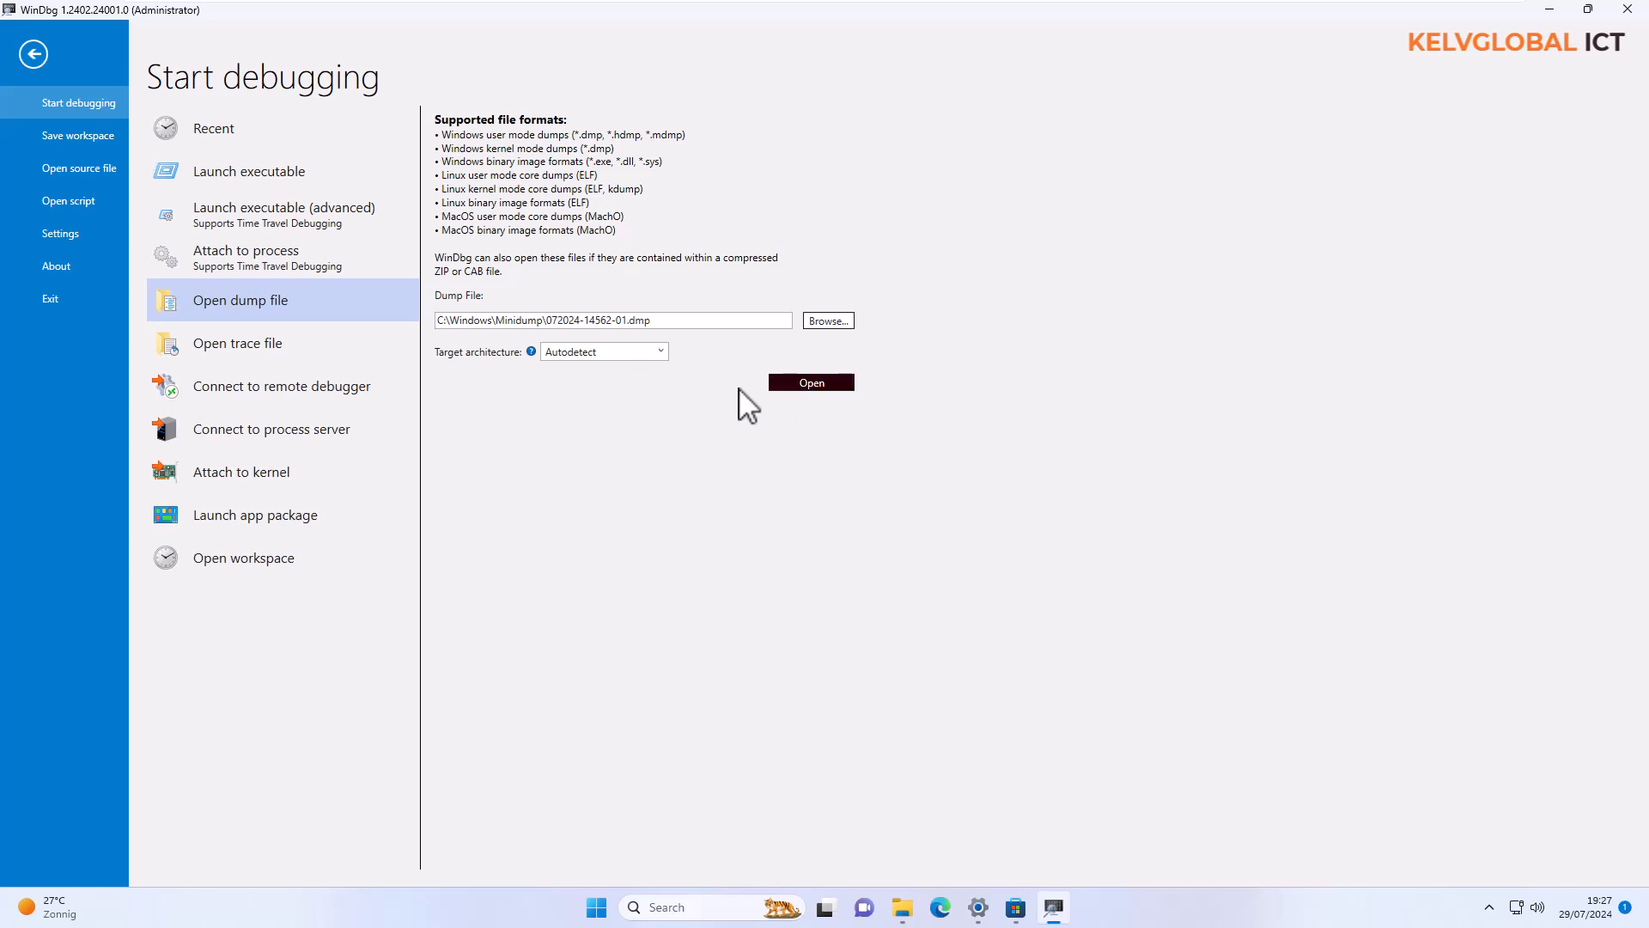
left_click(777, 383)
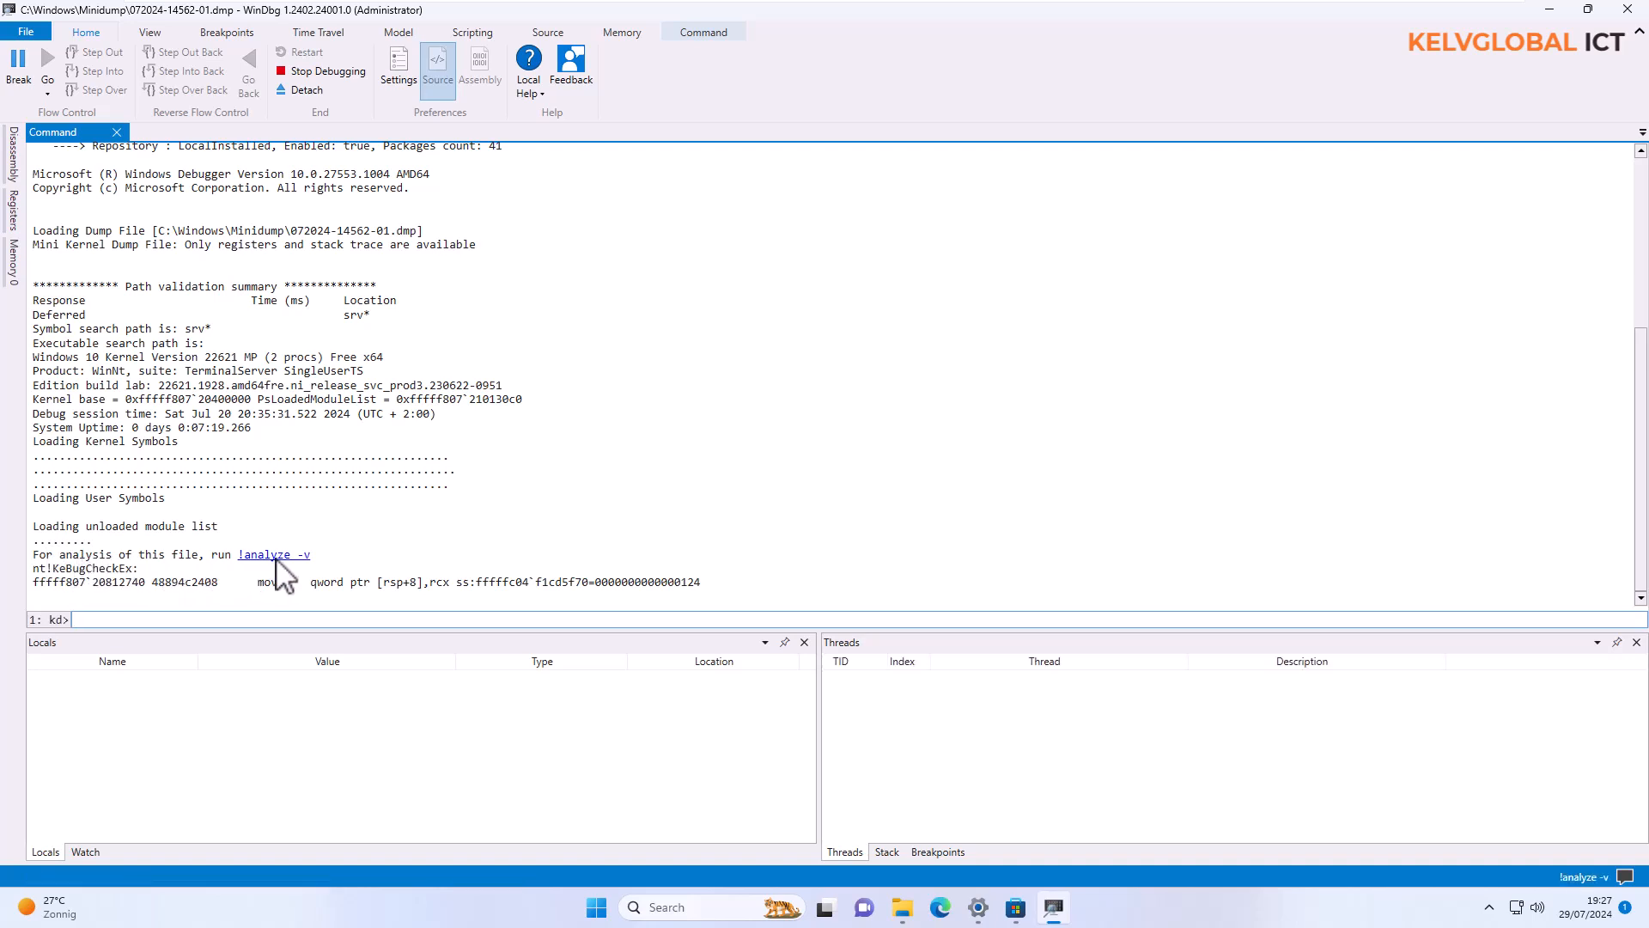
Run the suggested !analyze -v command on the loaded crash dump.
left_click_drag(316, 557, 241, 557)
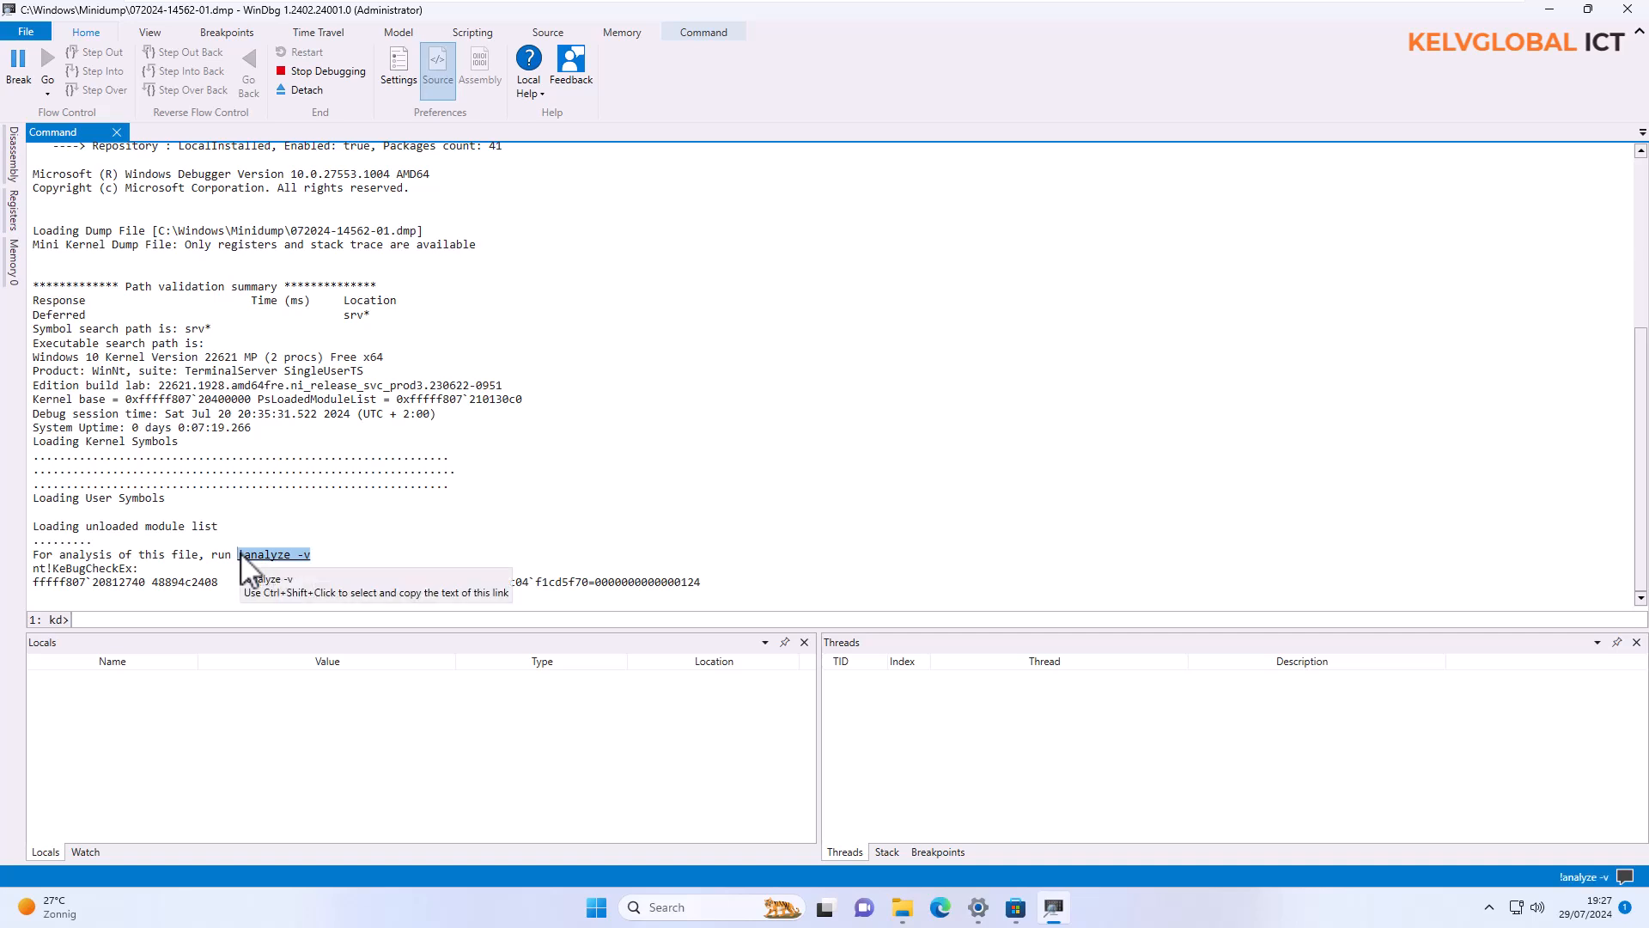
left_click(154, 620)
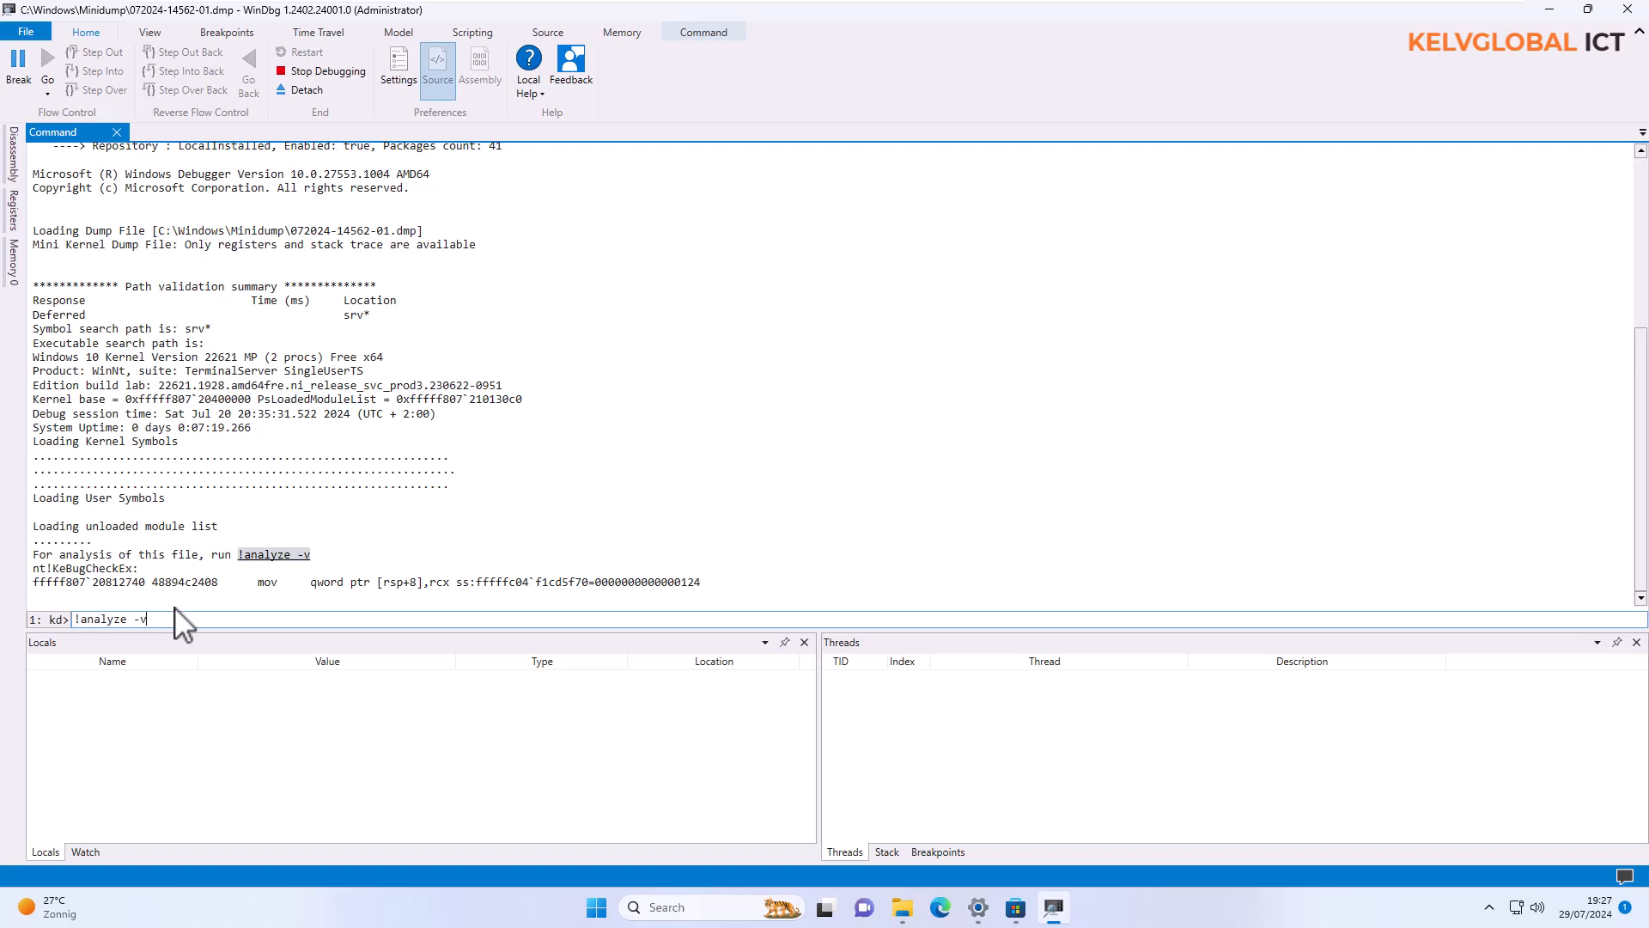
key("Return")
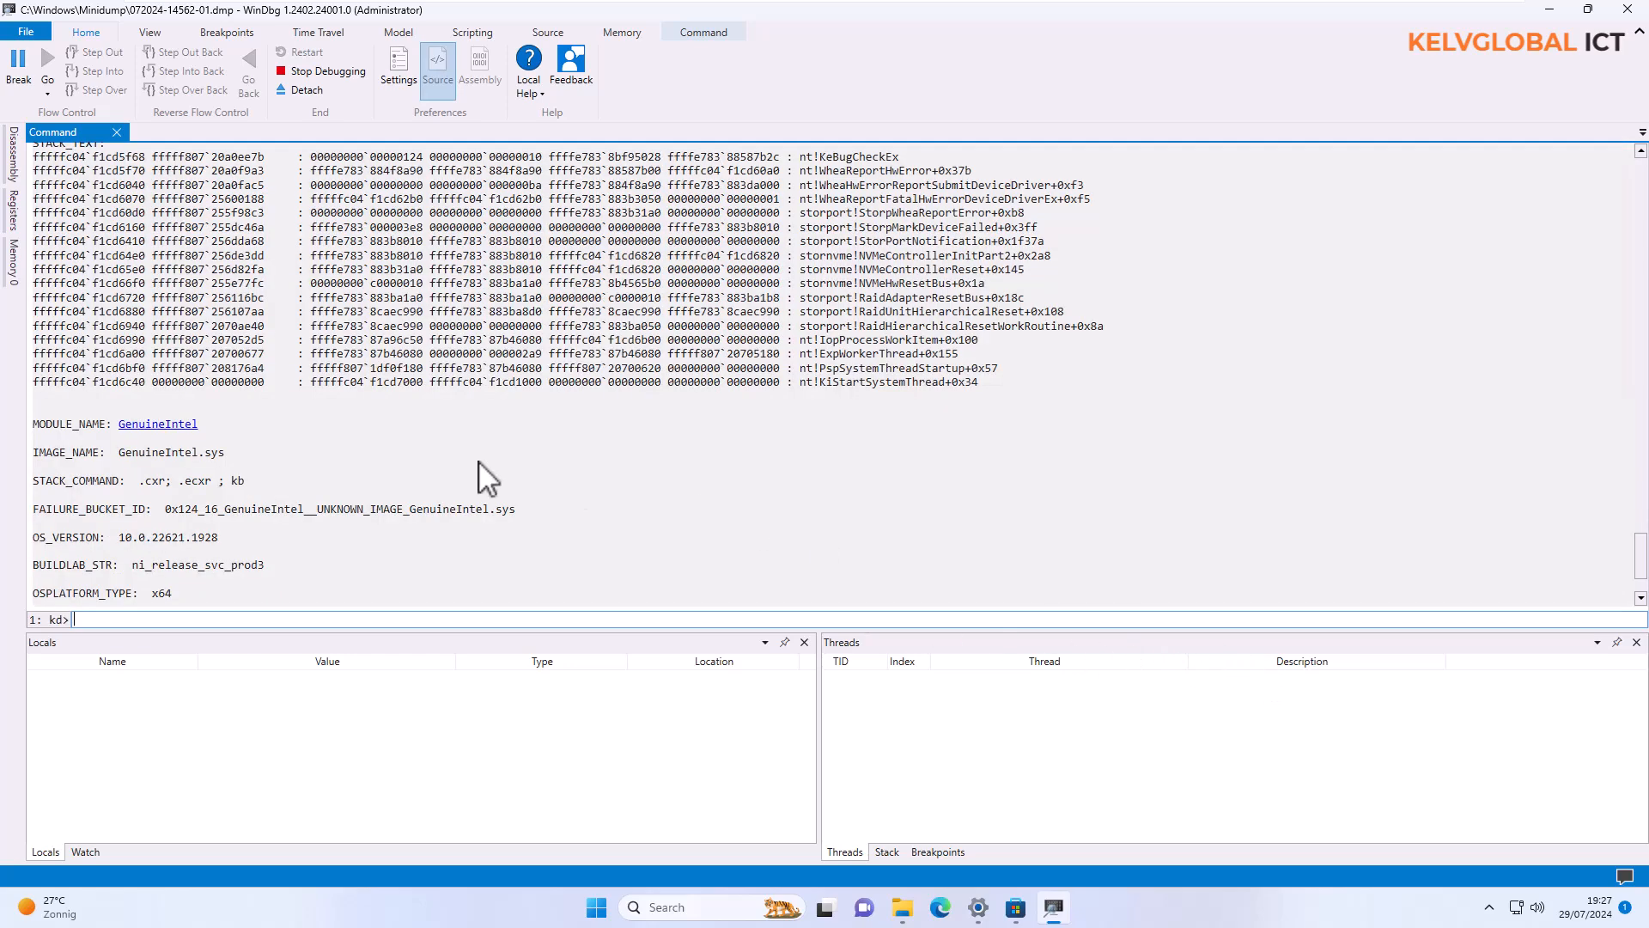
Examine the bugcheck analysis output, including the error description, arguments, key values, bugcheck parameters, process name and stack text.
scroll(313, 379, "up", 15)
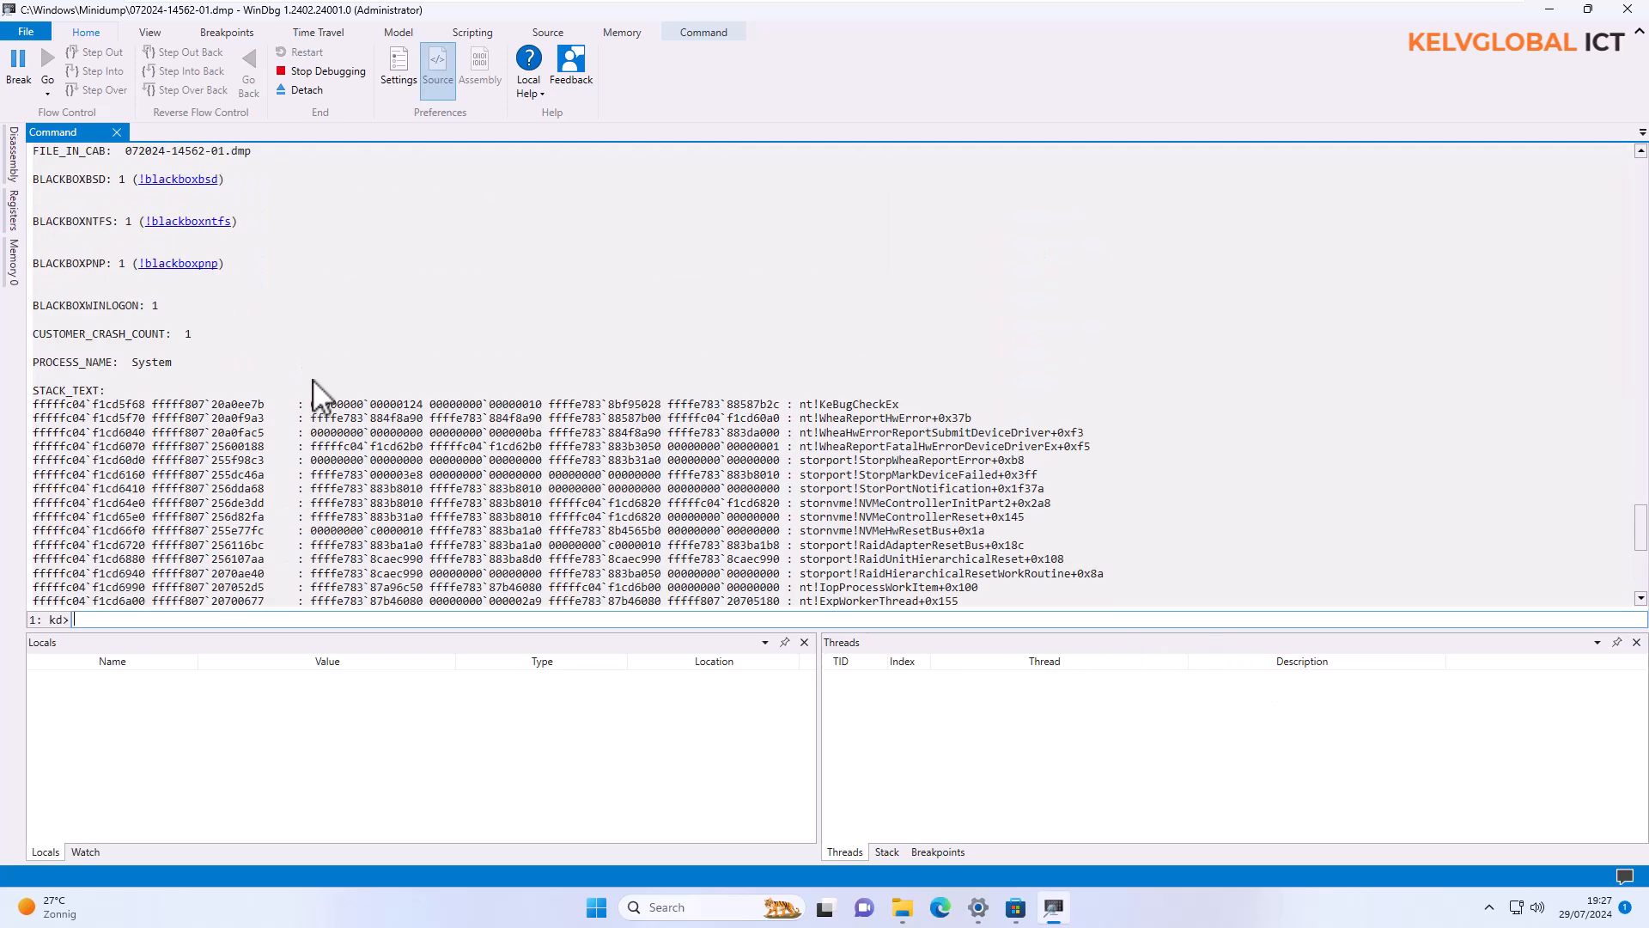
scroll(307, 362, "up", 15)
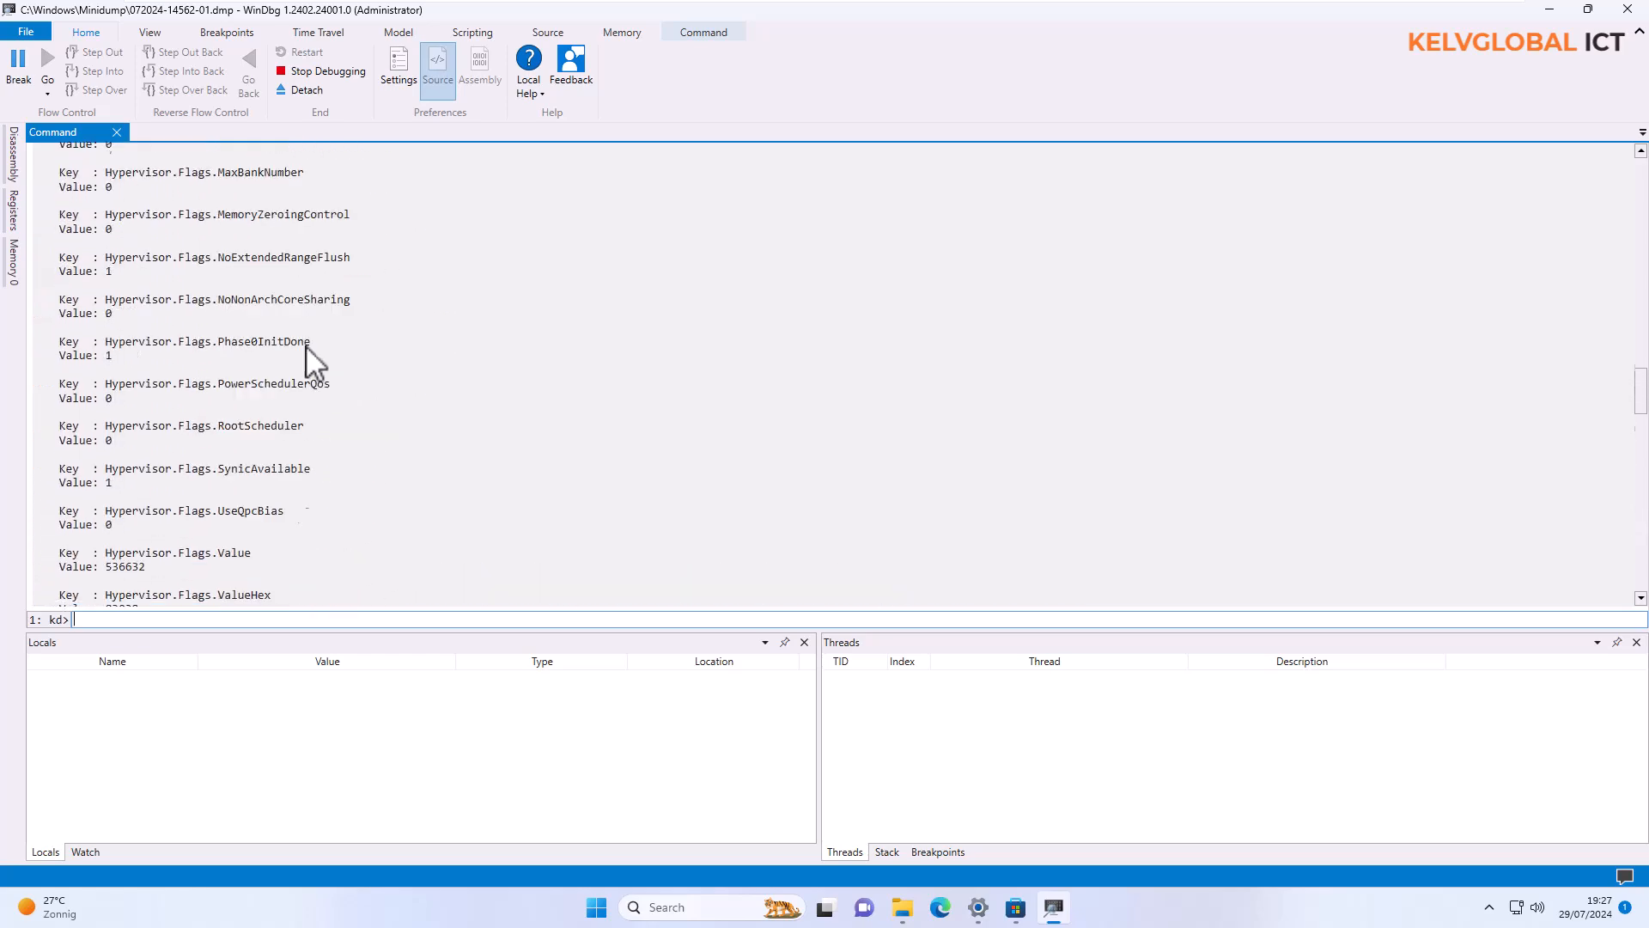
scroll(312, 361, "up", 15)
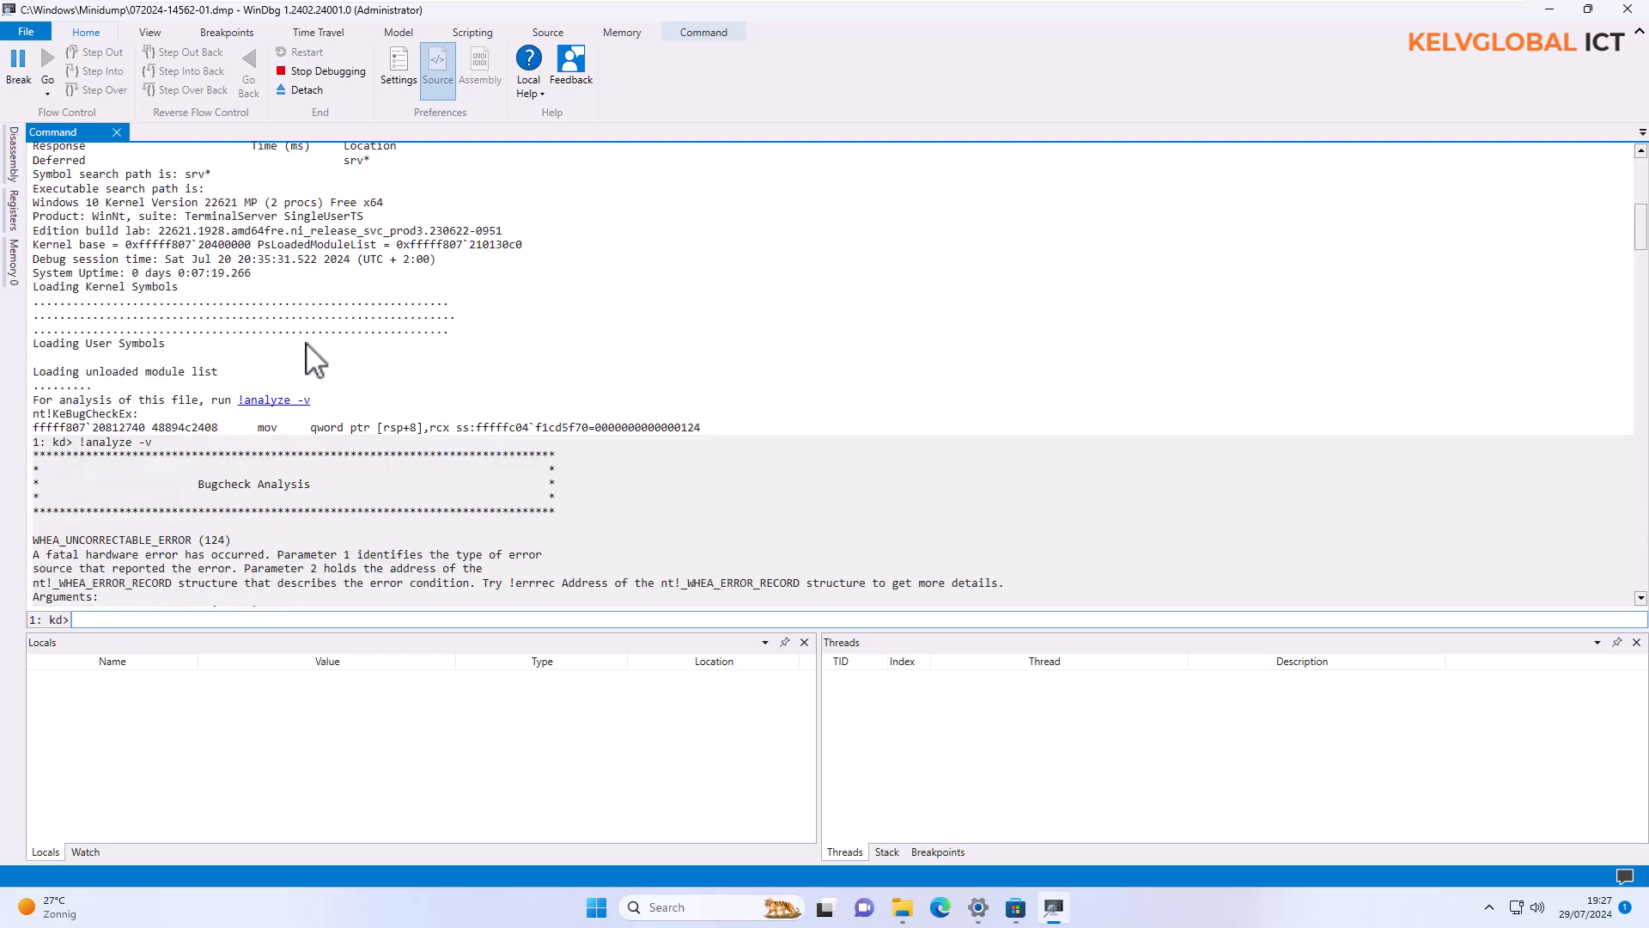
scroll(262, 434, "down", 4)
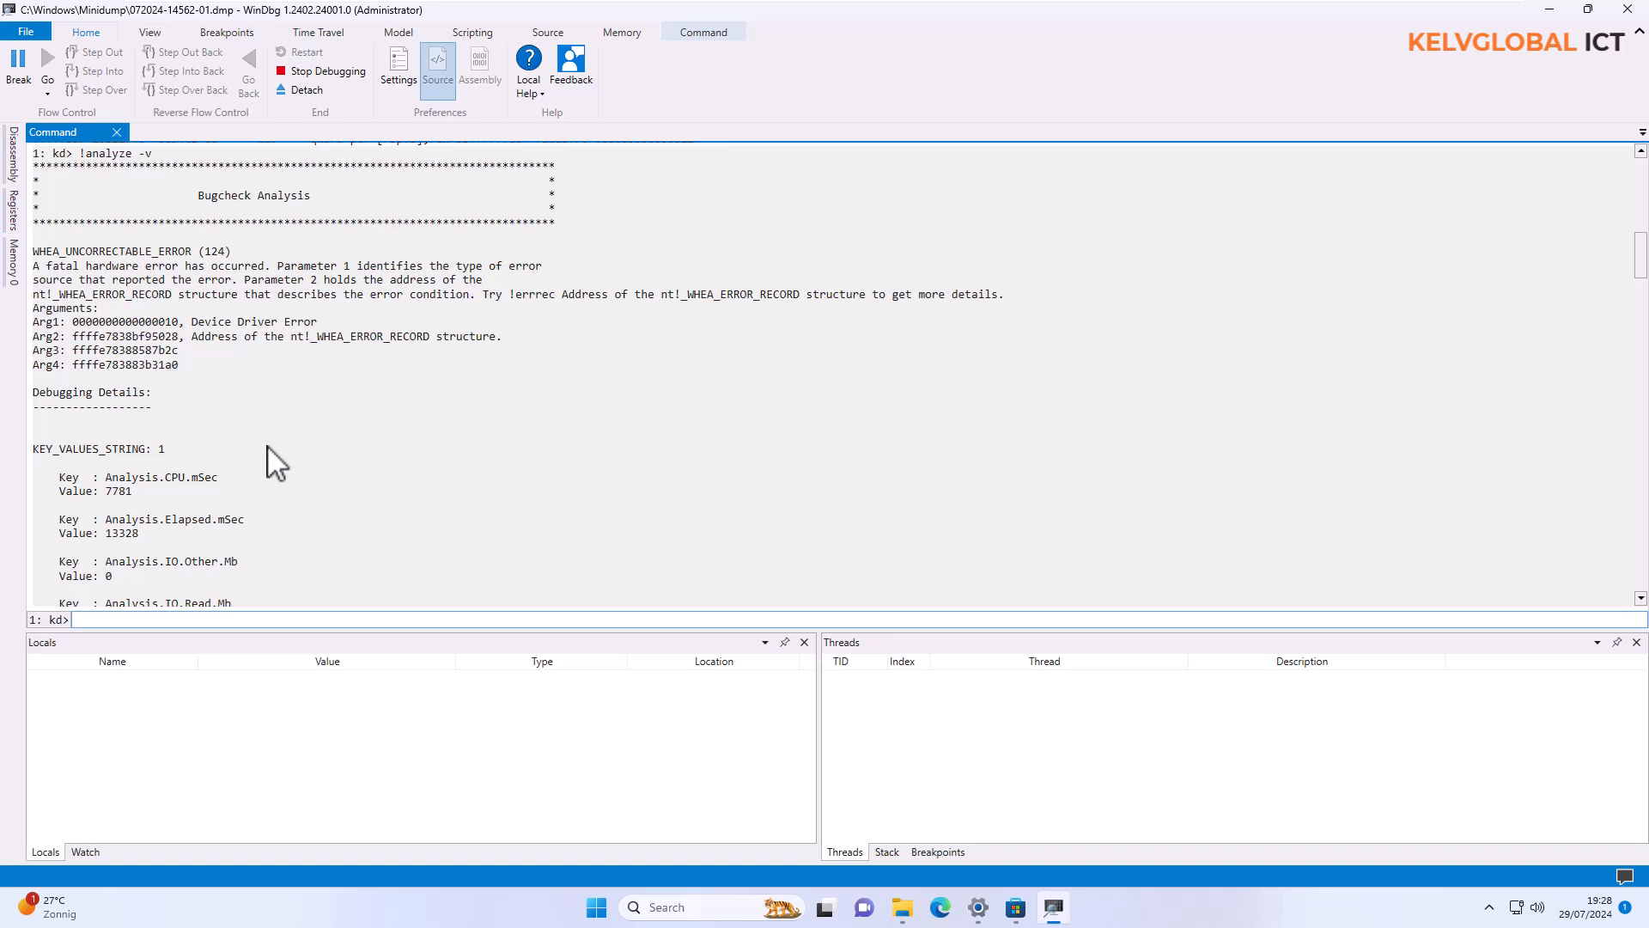
scroll(261, 456, "down", 3)
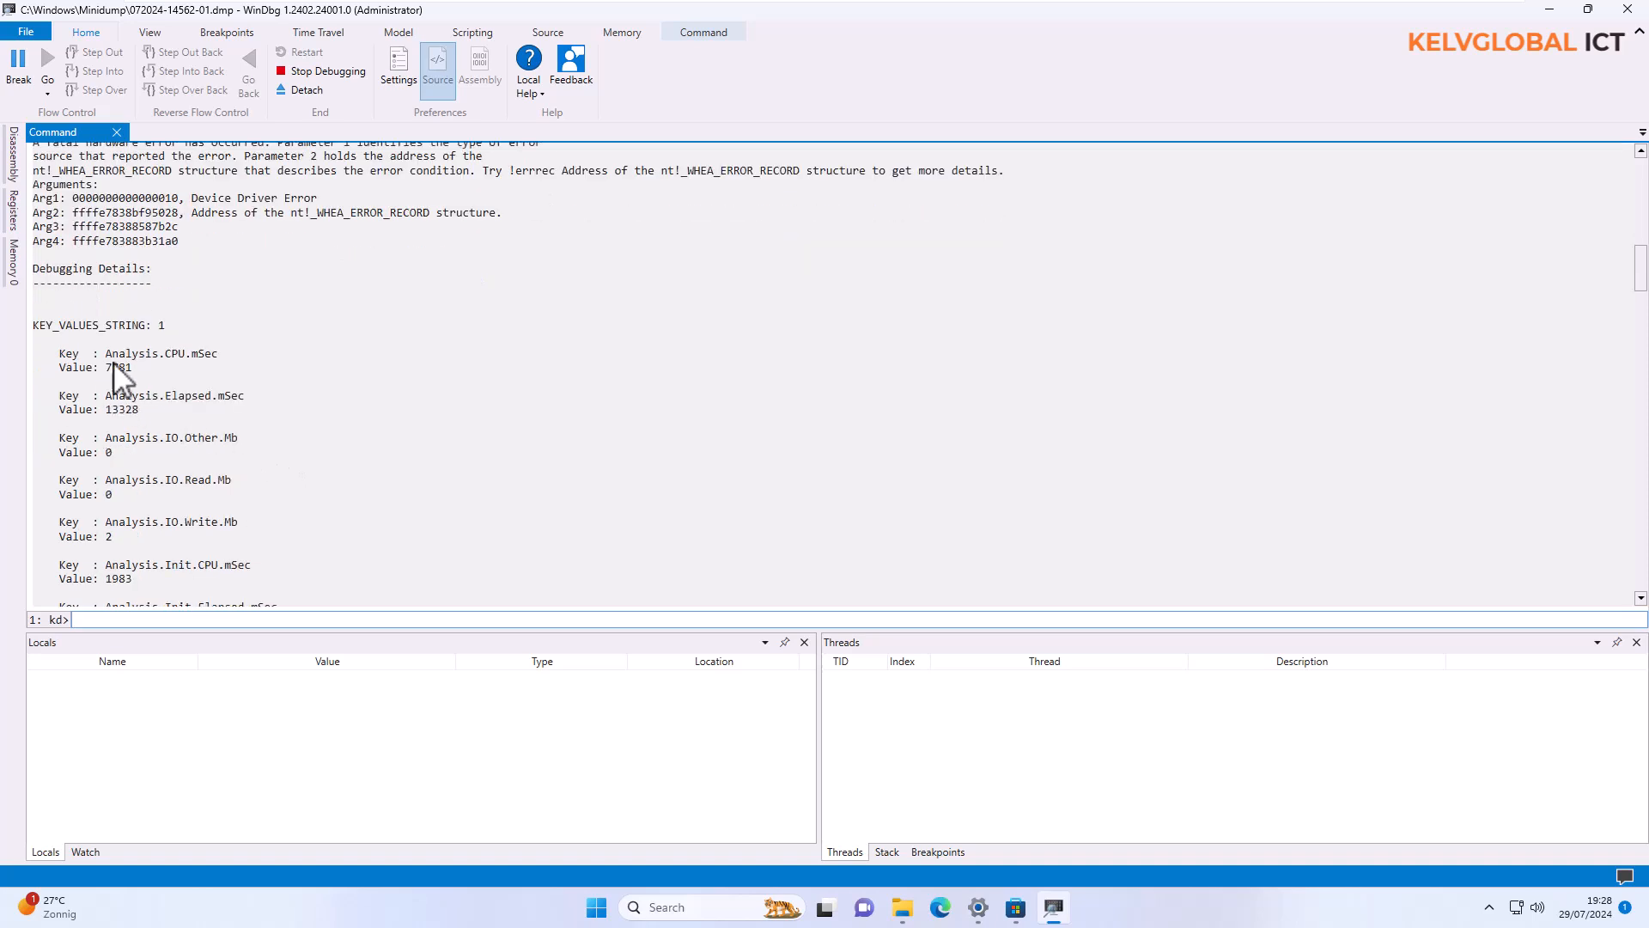
scroll(137, 341, "down", 7)
scroll(141, 357, "down", 12)
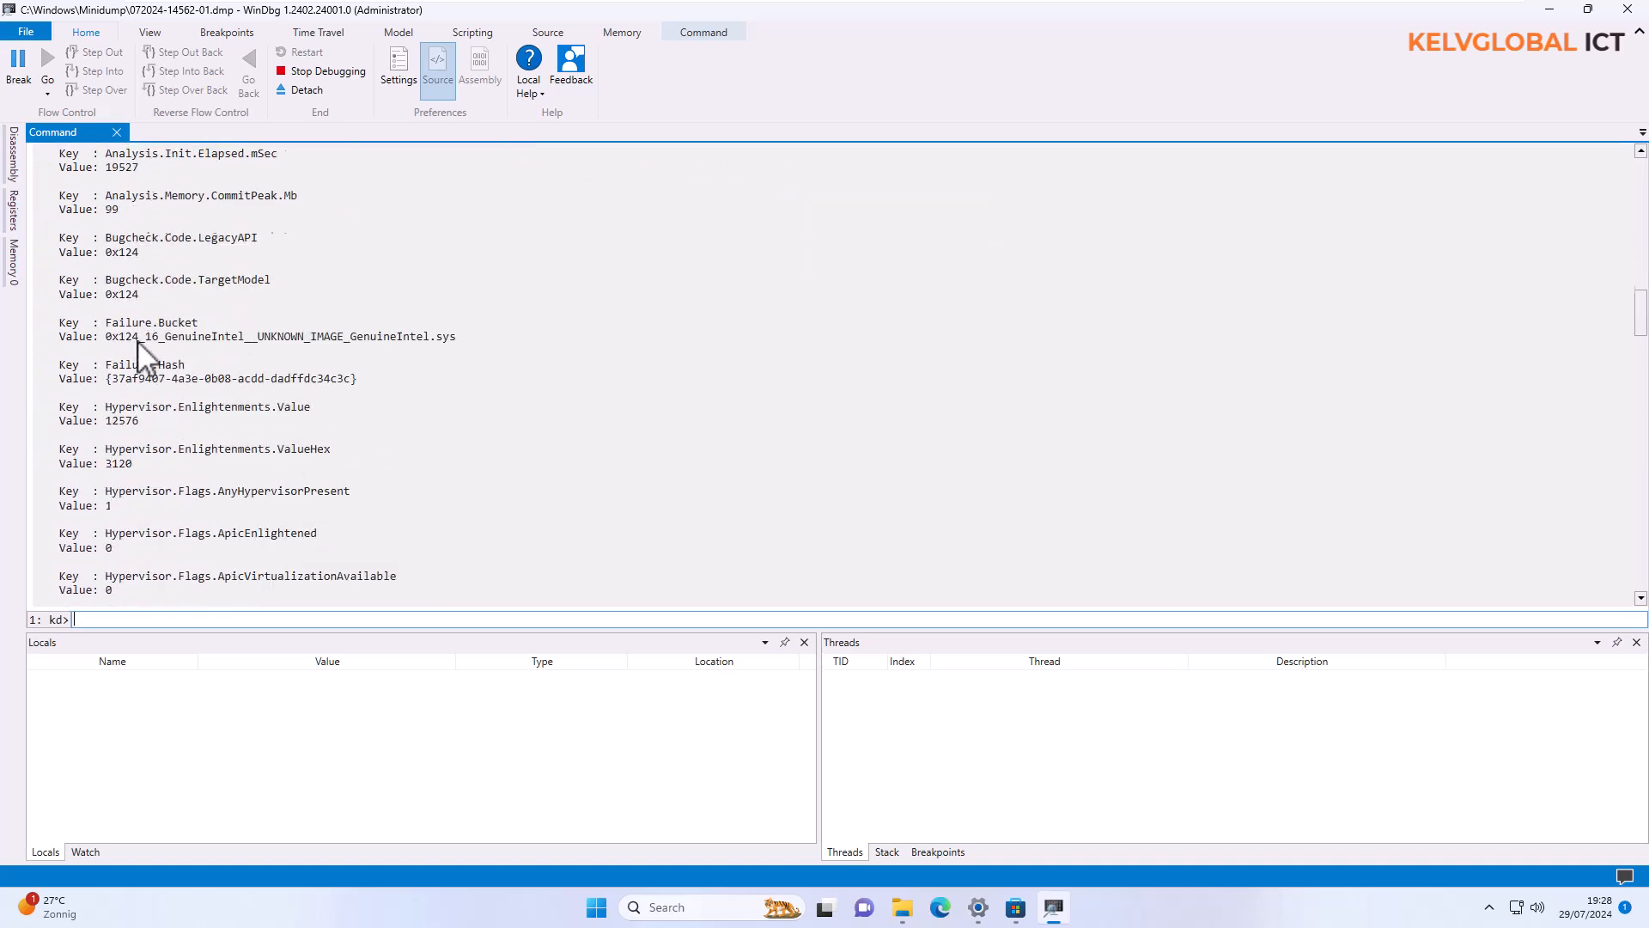
scroll(146, 375, "down", 15)
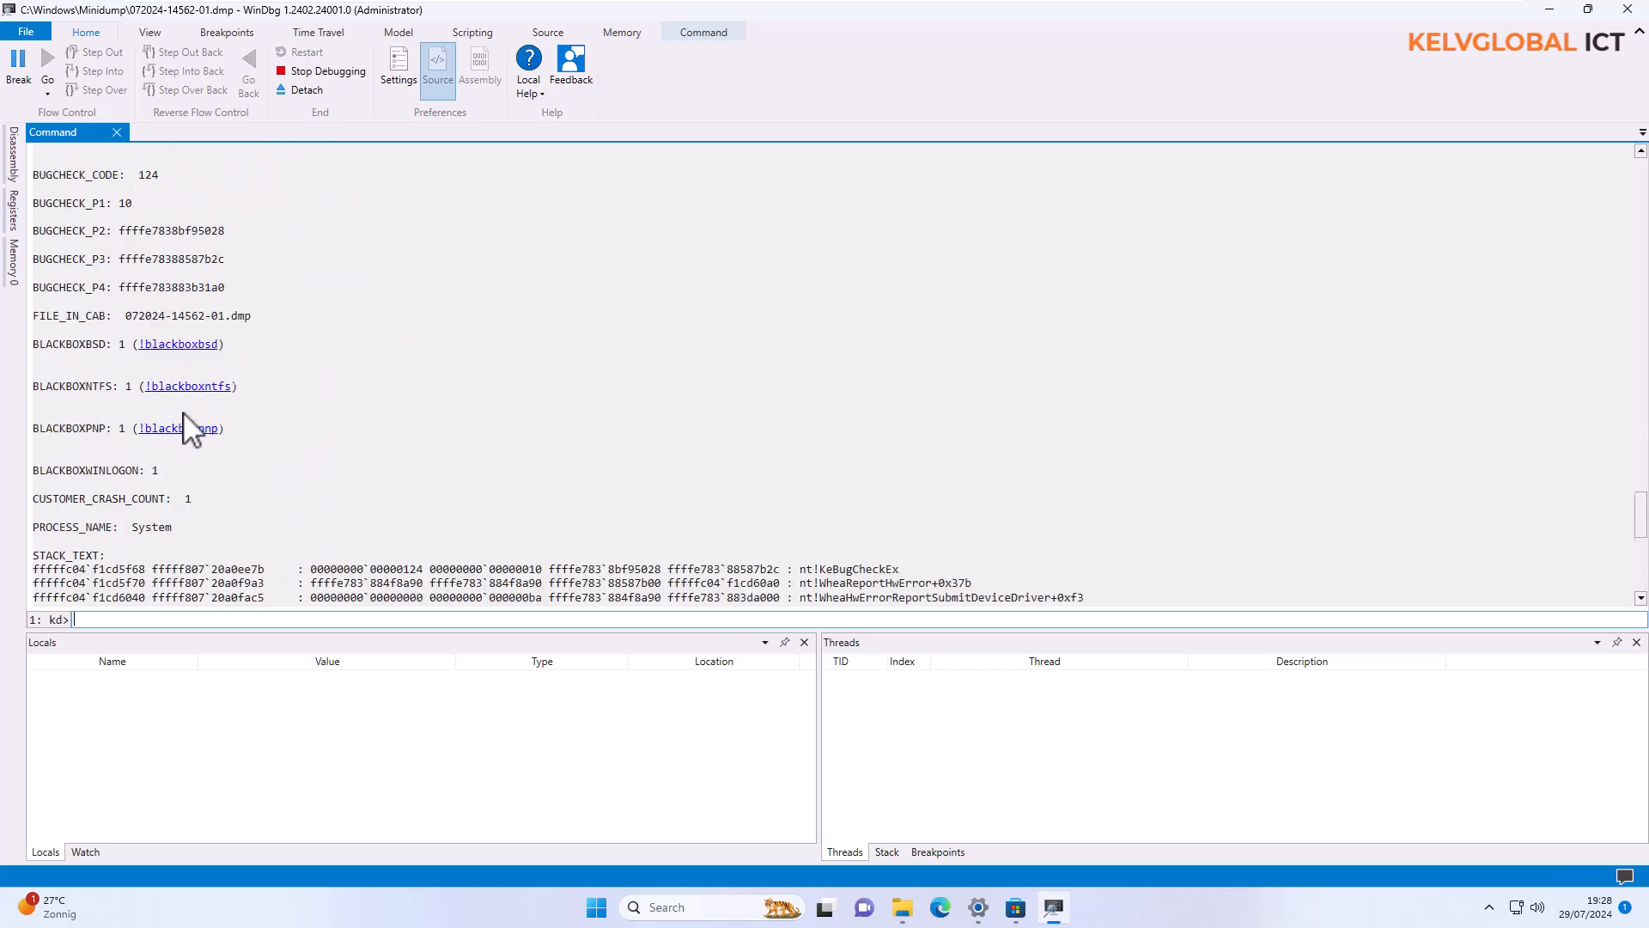
scroll(176, 412, "down", 5)
scroll(159, 323, "up", 3)
scroll(146, 284, "up", 2)
scroll(112, 258, "up", 2)
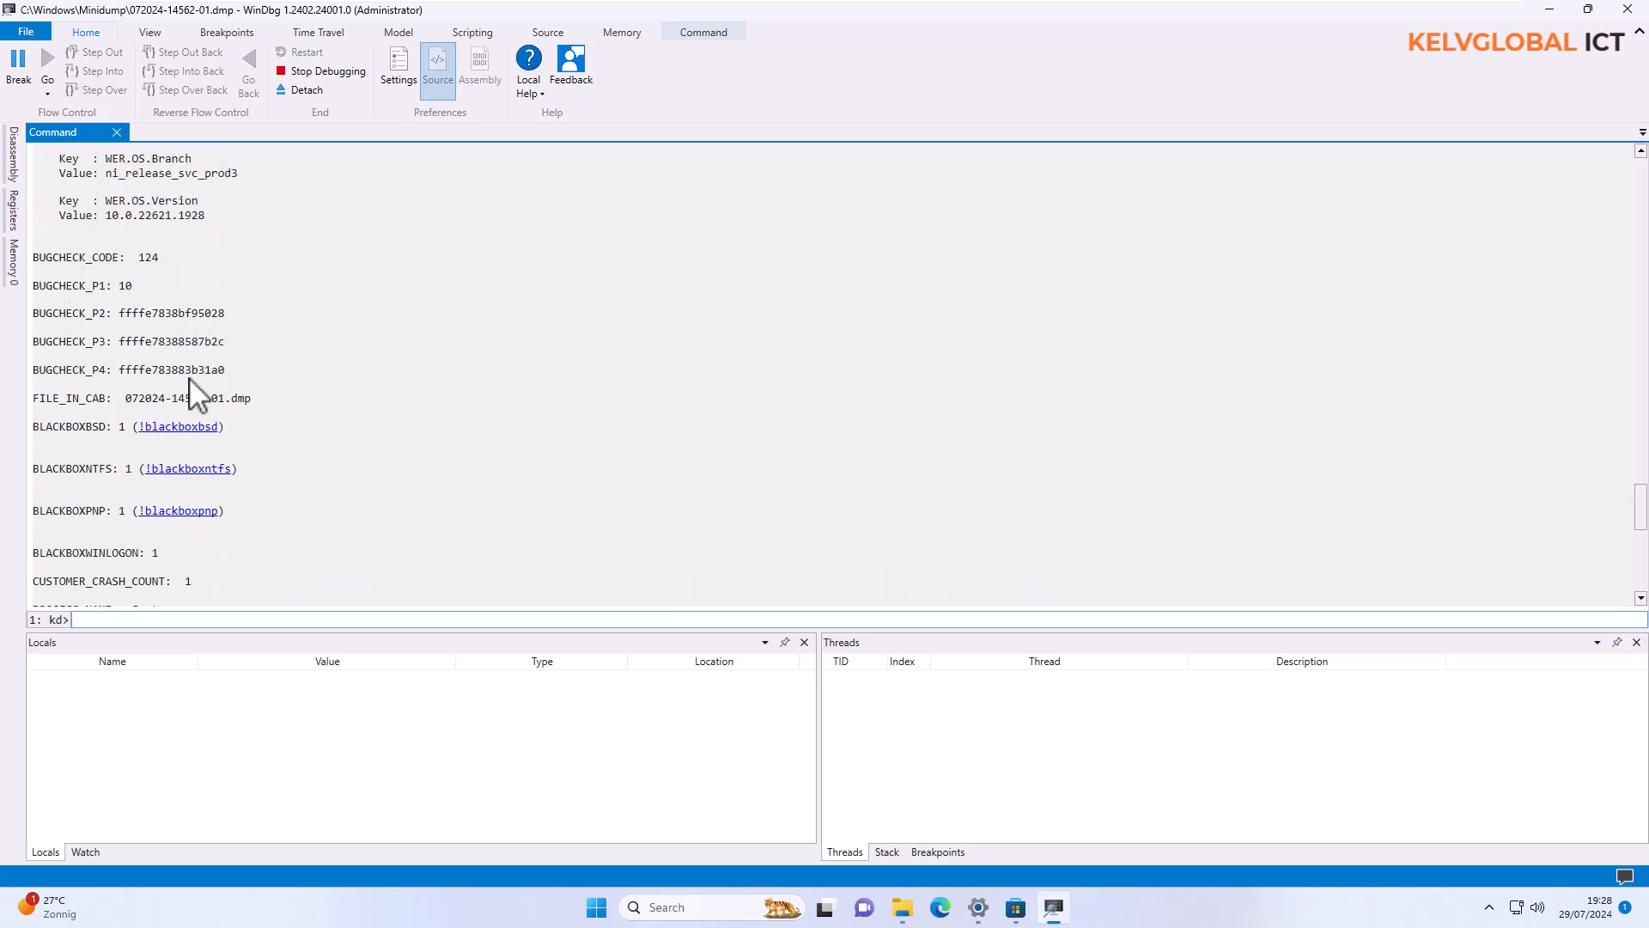
scroll(153, 305, "down", 15)
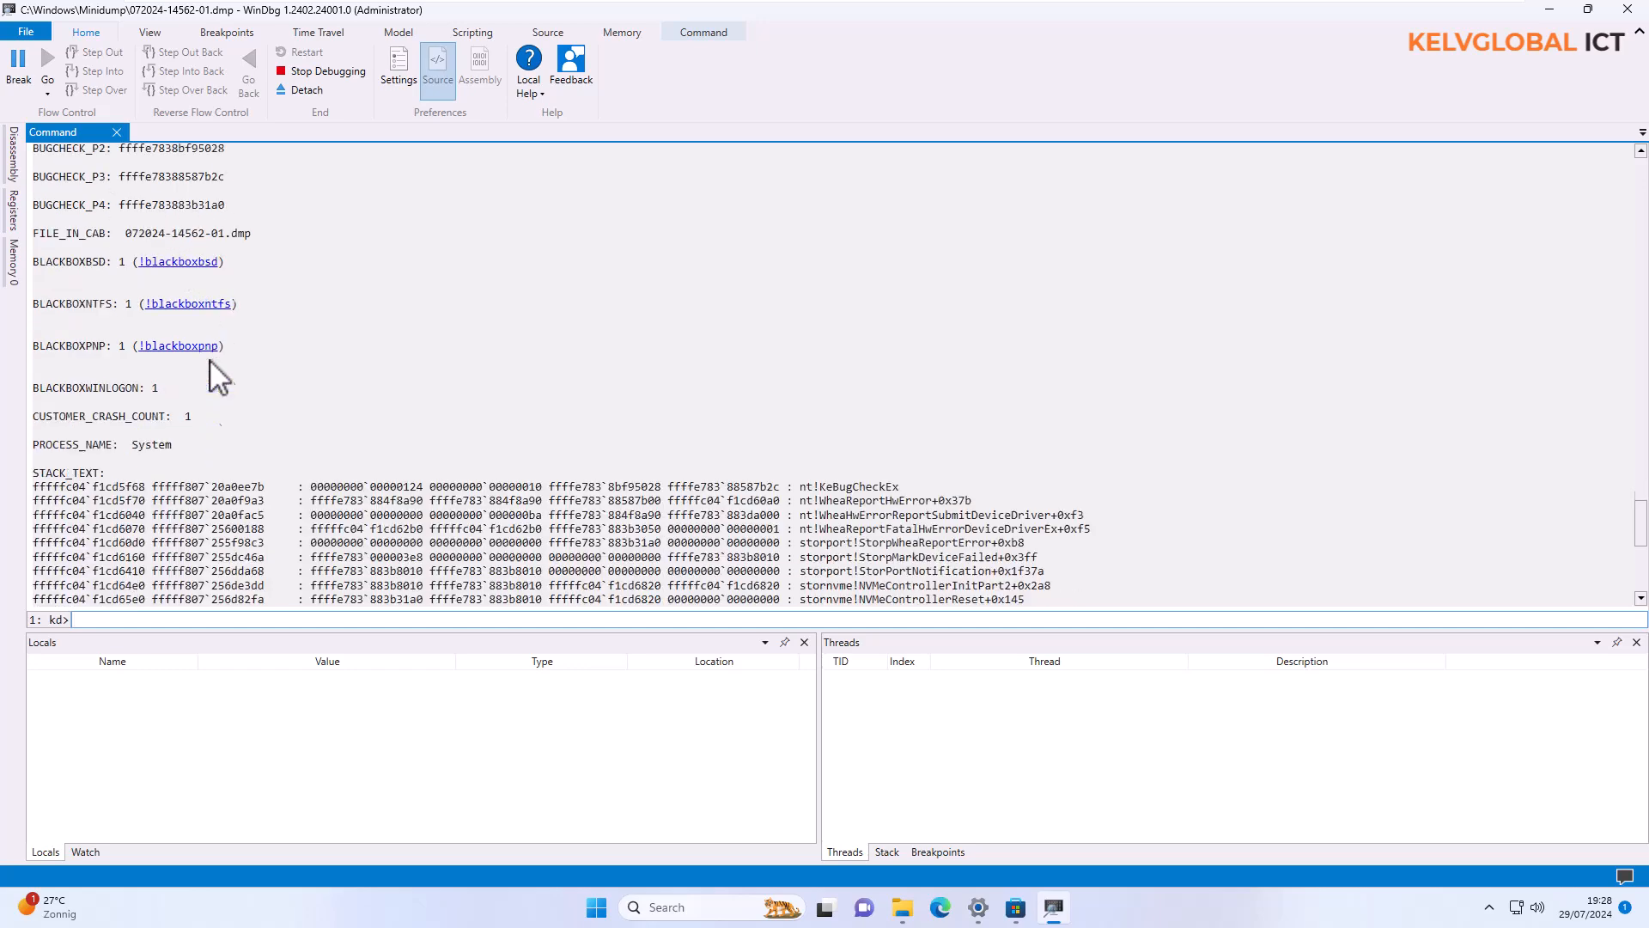